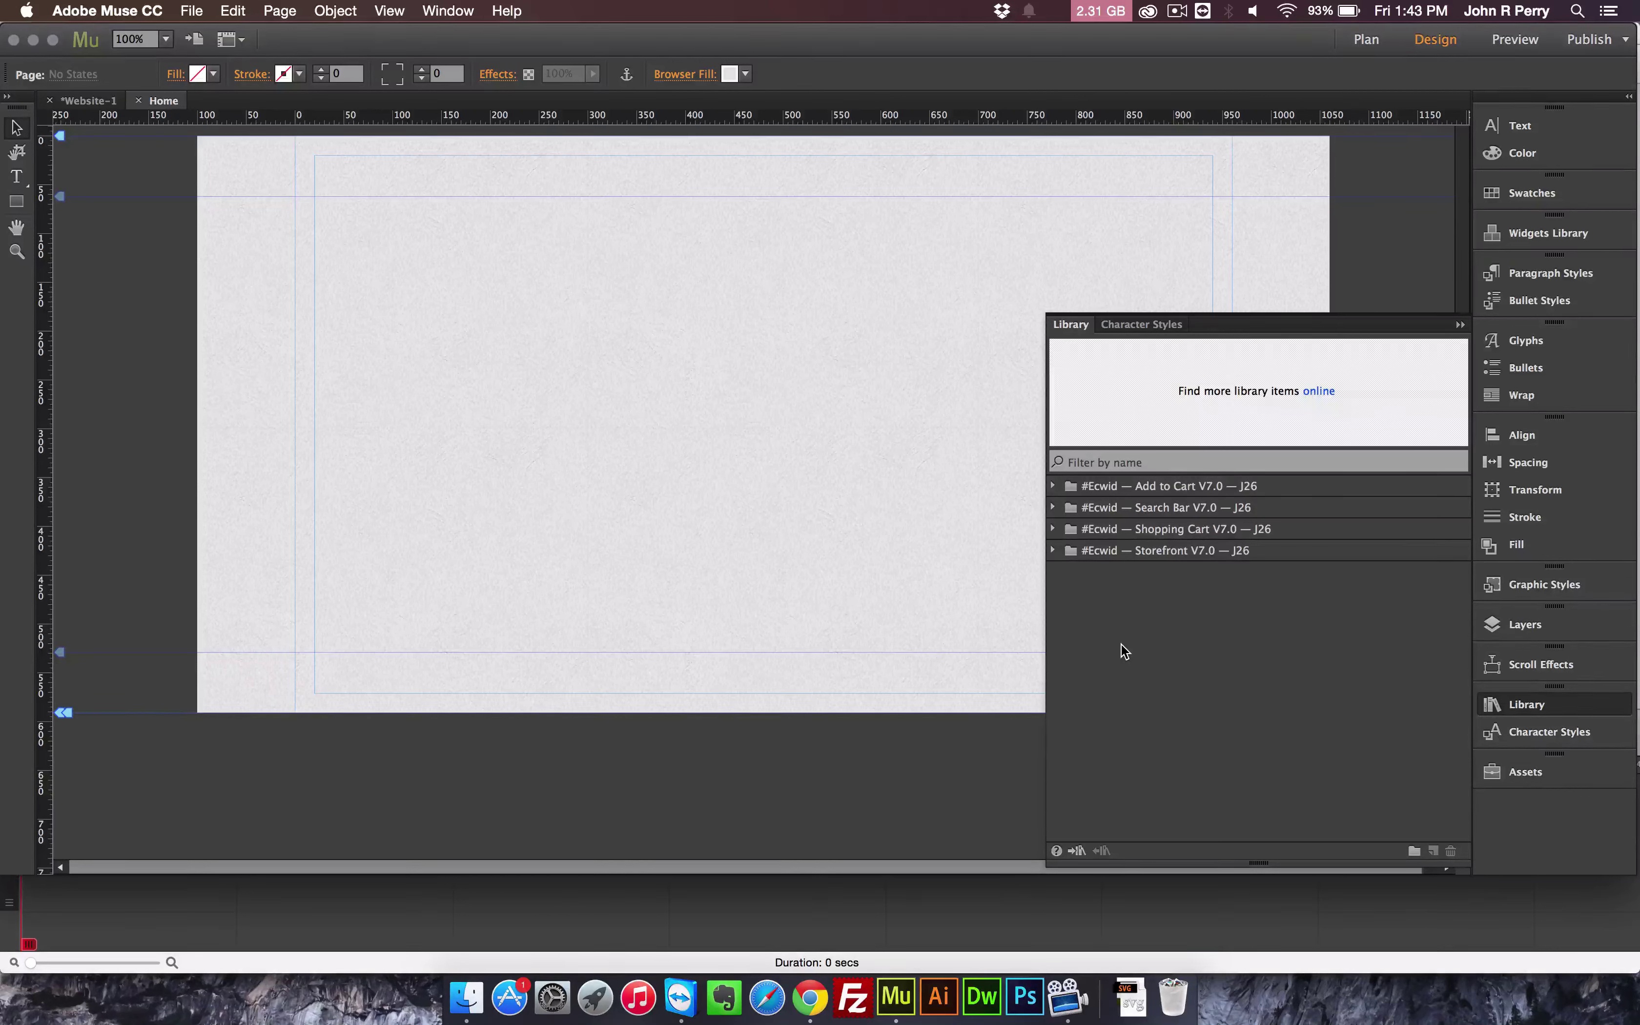
Expand the #Ecwid — Storefront V7.0 — J26 library folder and preview its Storefront and Styling Add-On items
left_click(1071, 551)
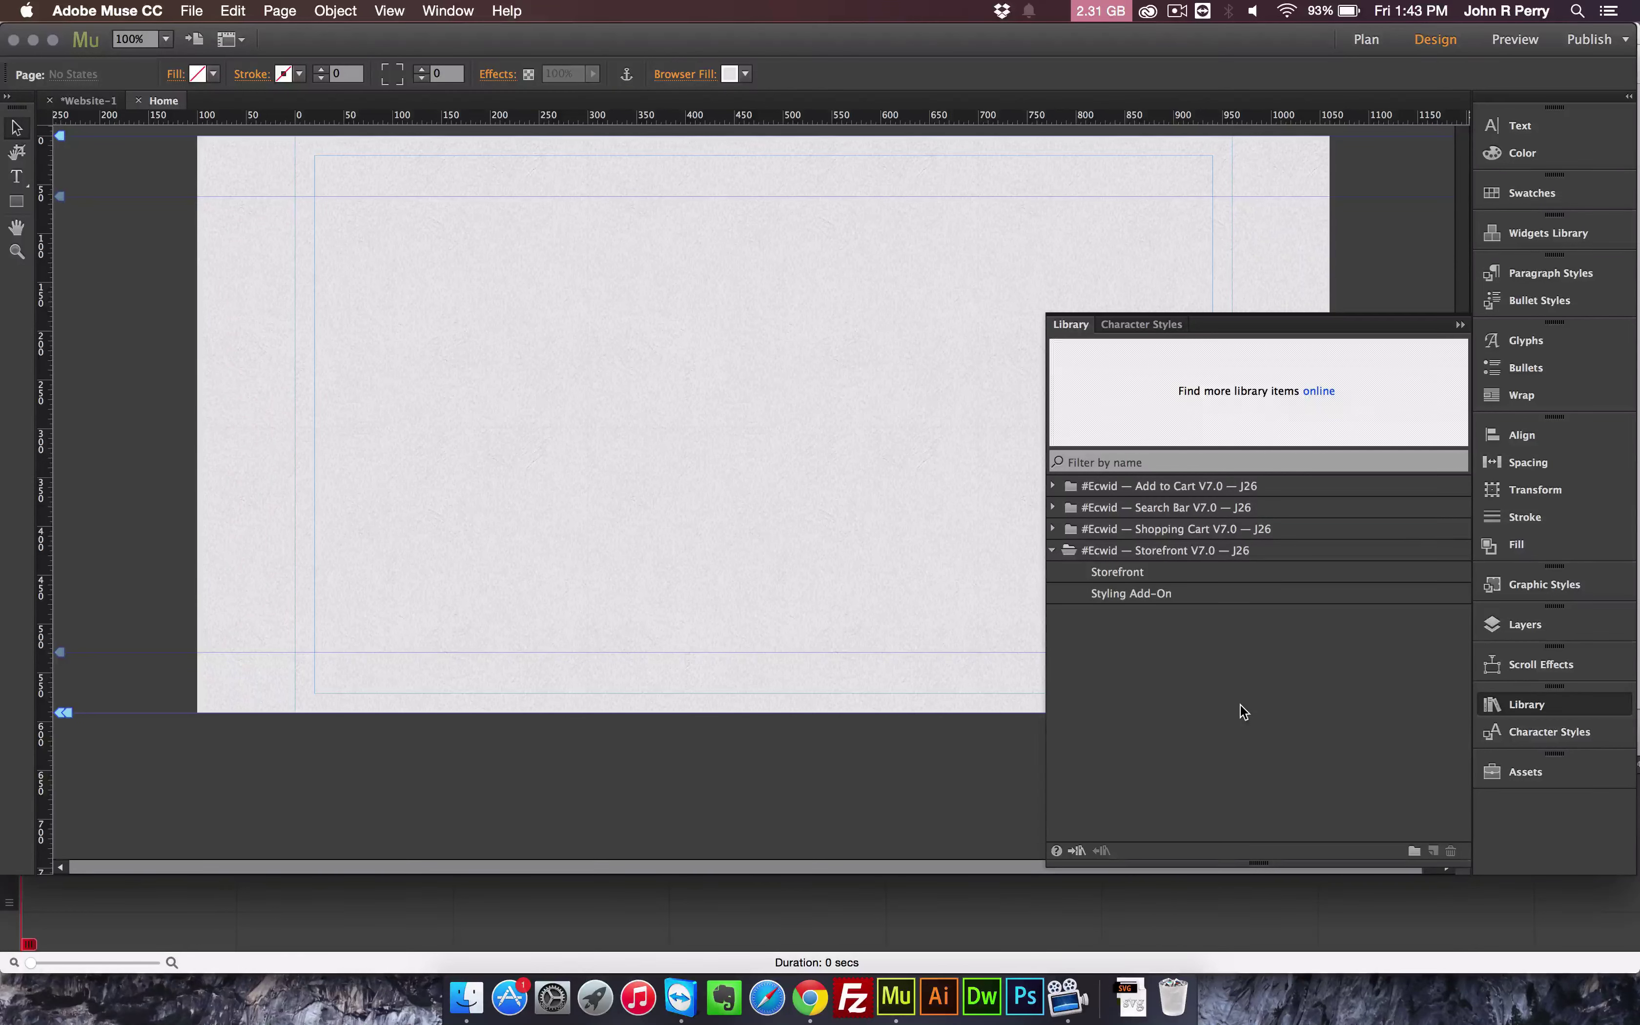
left_click(1149, 575)
left_click(1195, 594)
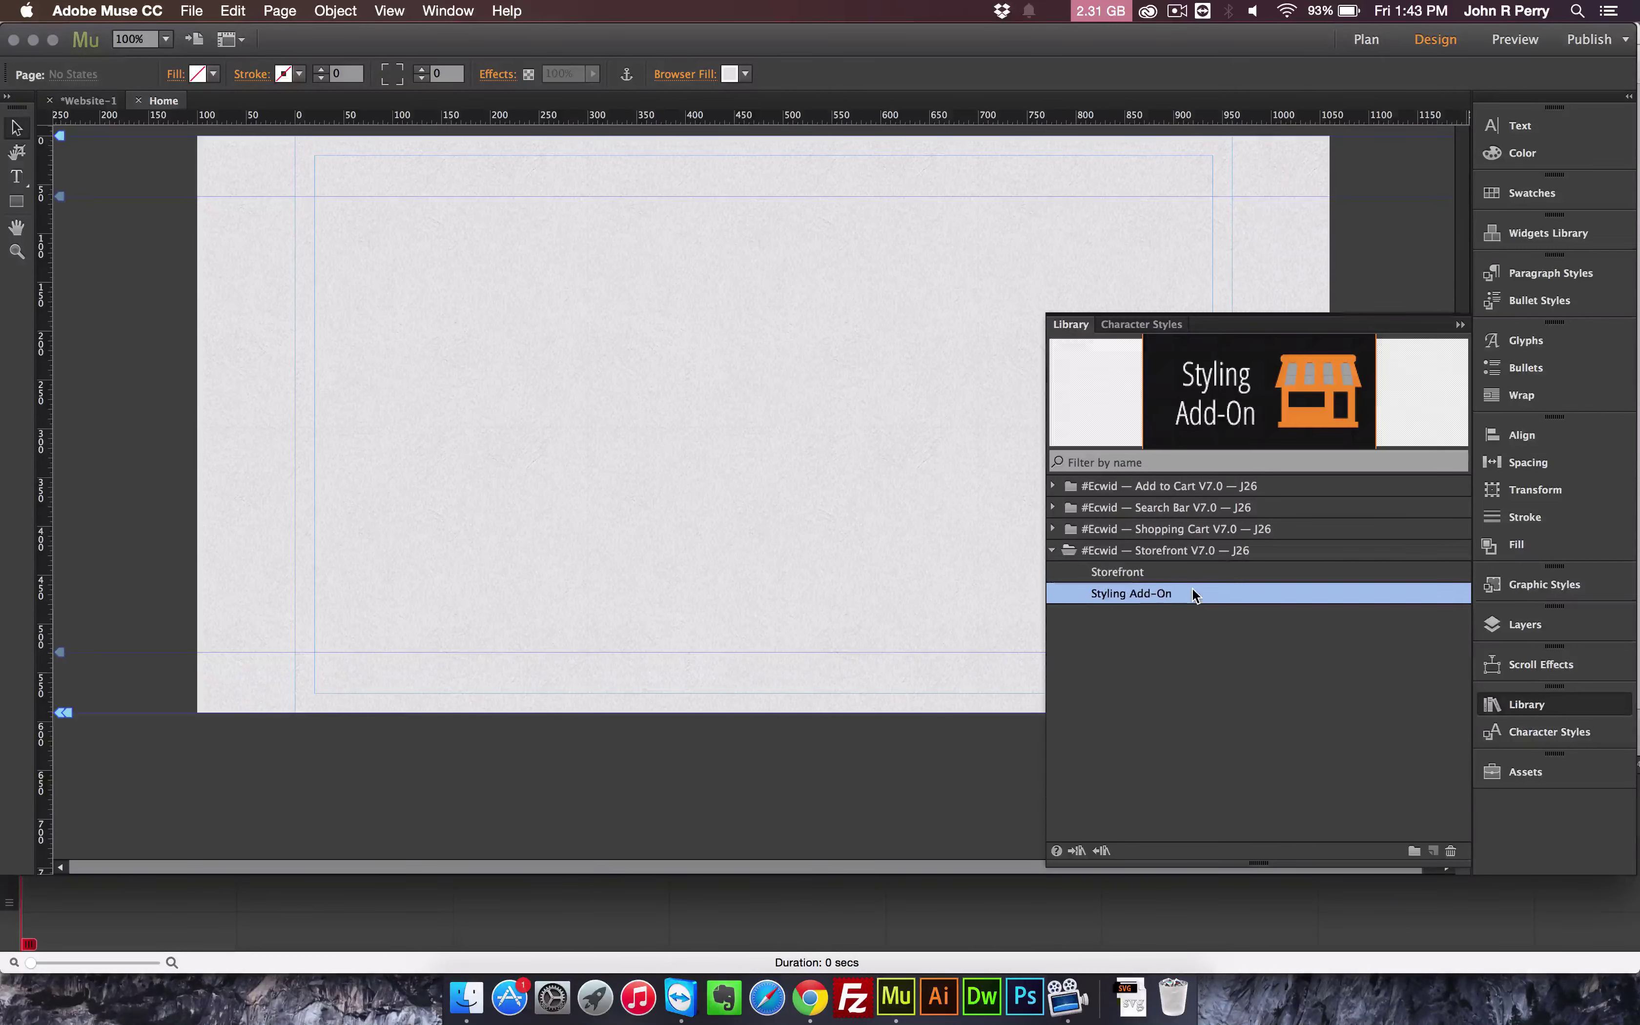
Place the Ecwid Storefront widget on the desktop Home page at 1160 × 445
left_click(1153, 581)
left_click_drag(1154, 584, 259, 186)
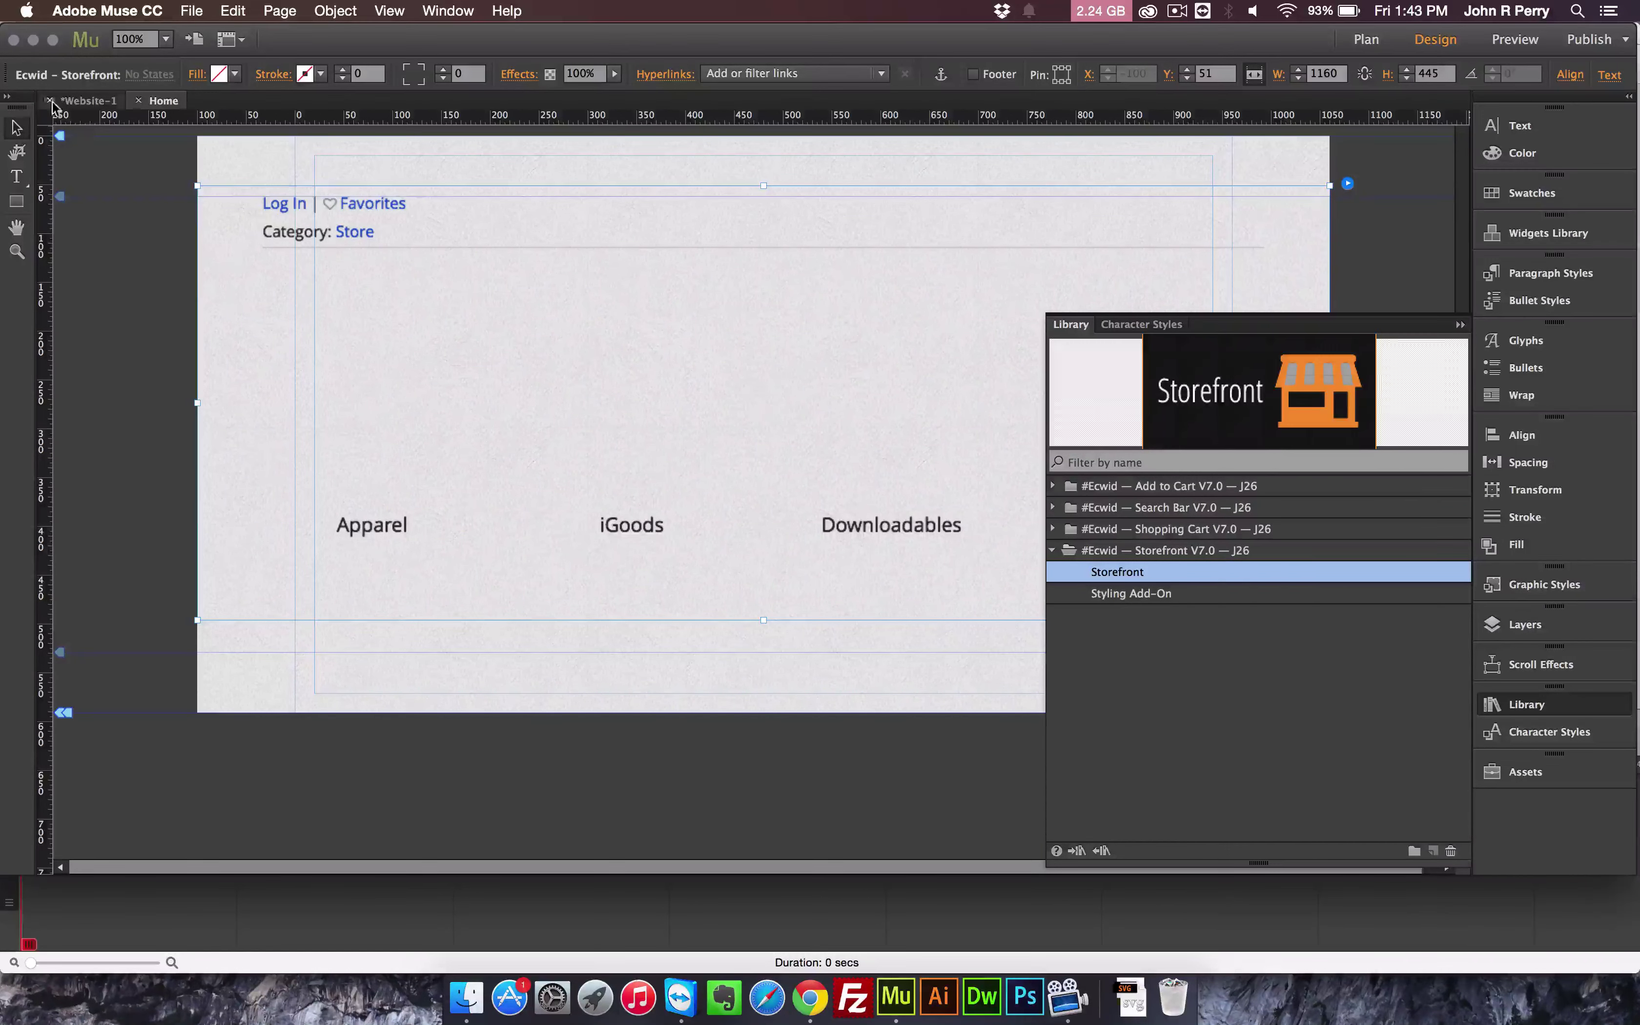
In Plan view, add a Phone layout copied from Desktop with browser fill, then open its Home page
left_click(88, 100)
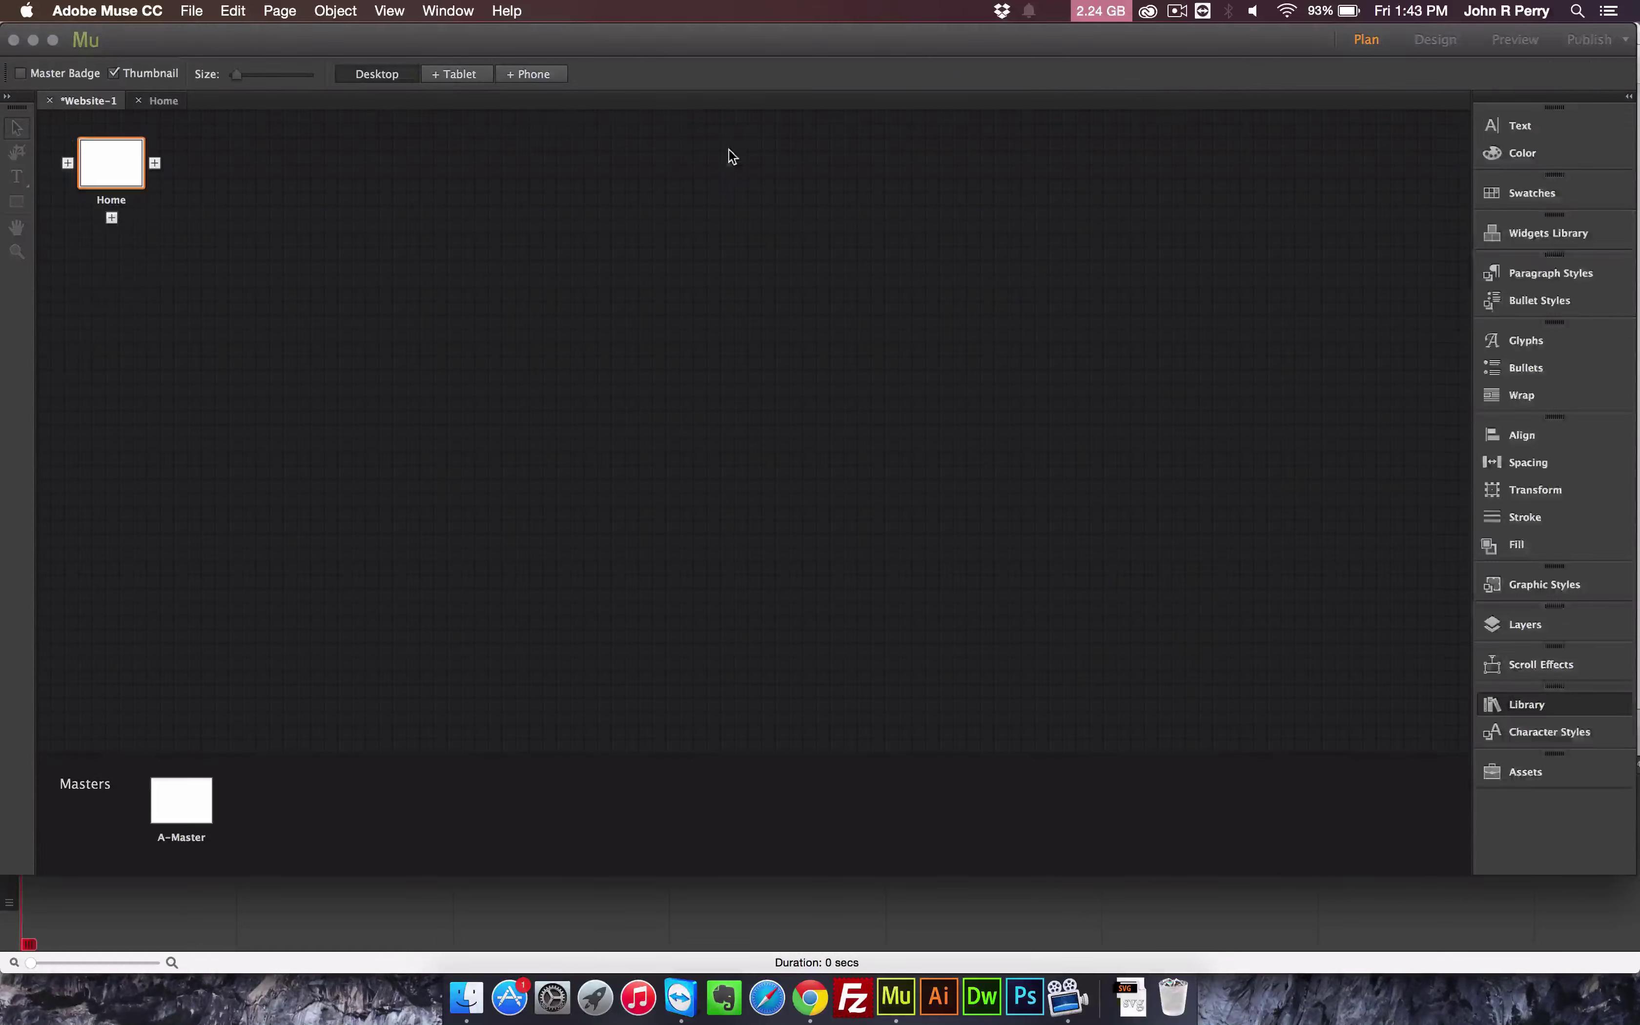
left_click(529, 71)
left_click(829, 469)
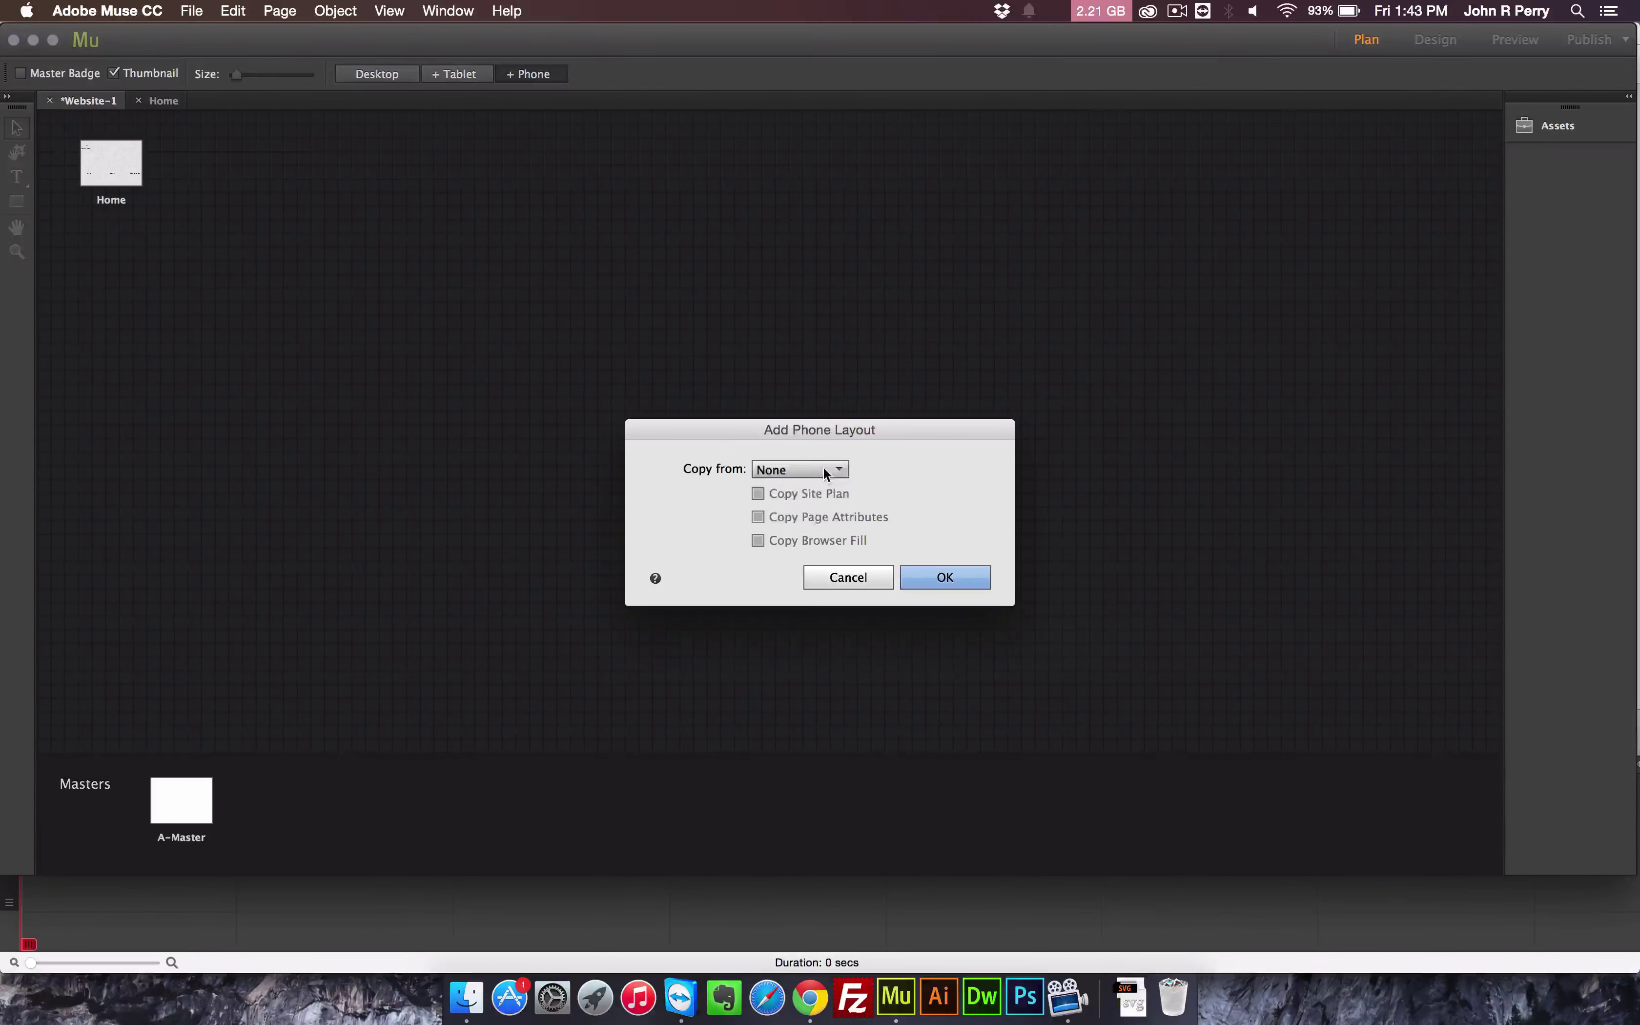
left_click(807, 510)
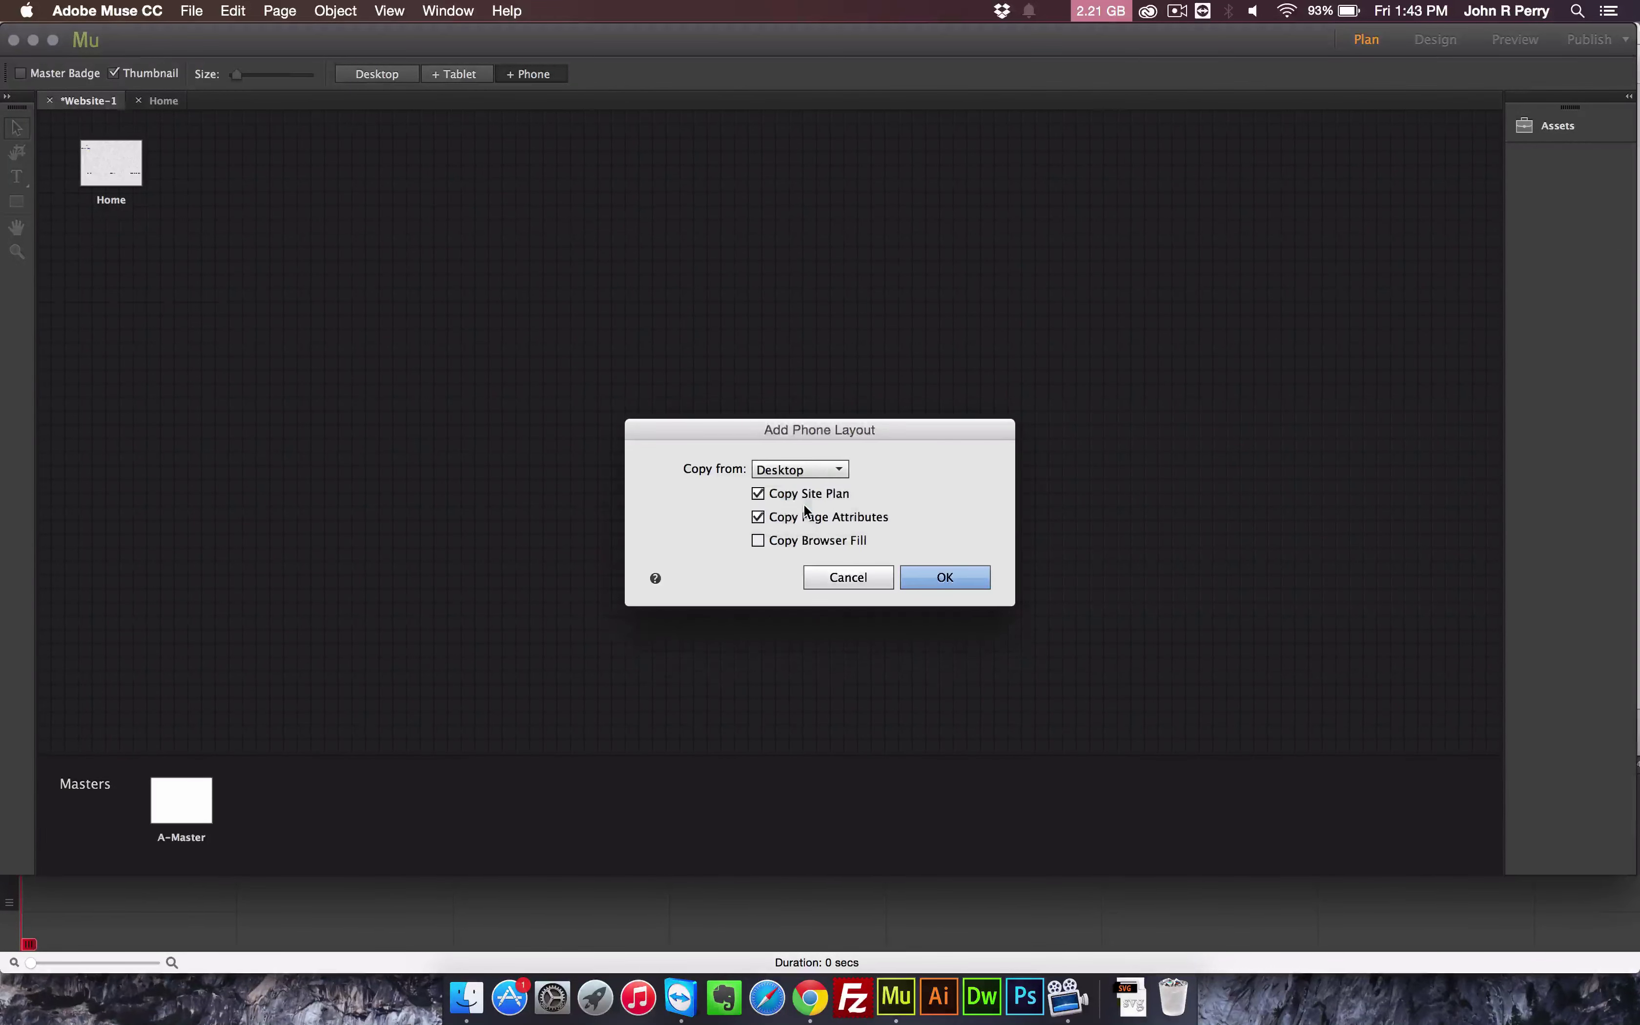
left_click(759, 541)
left_click(931, 627)
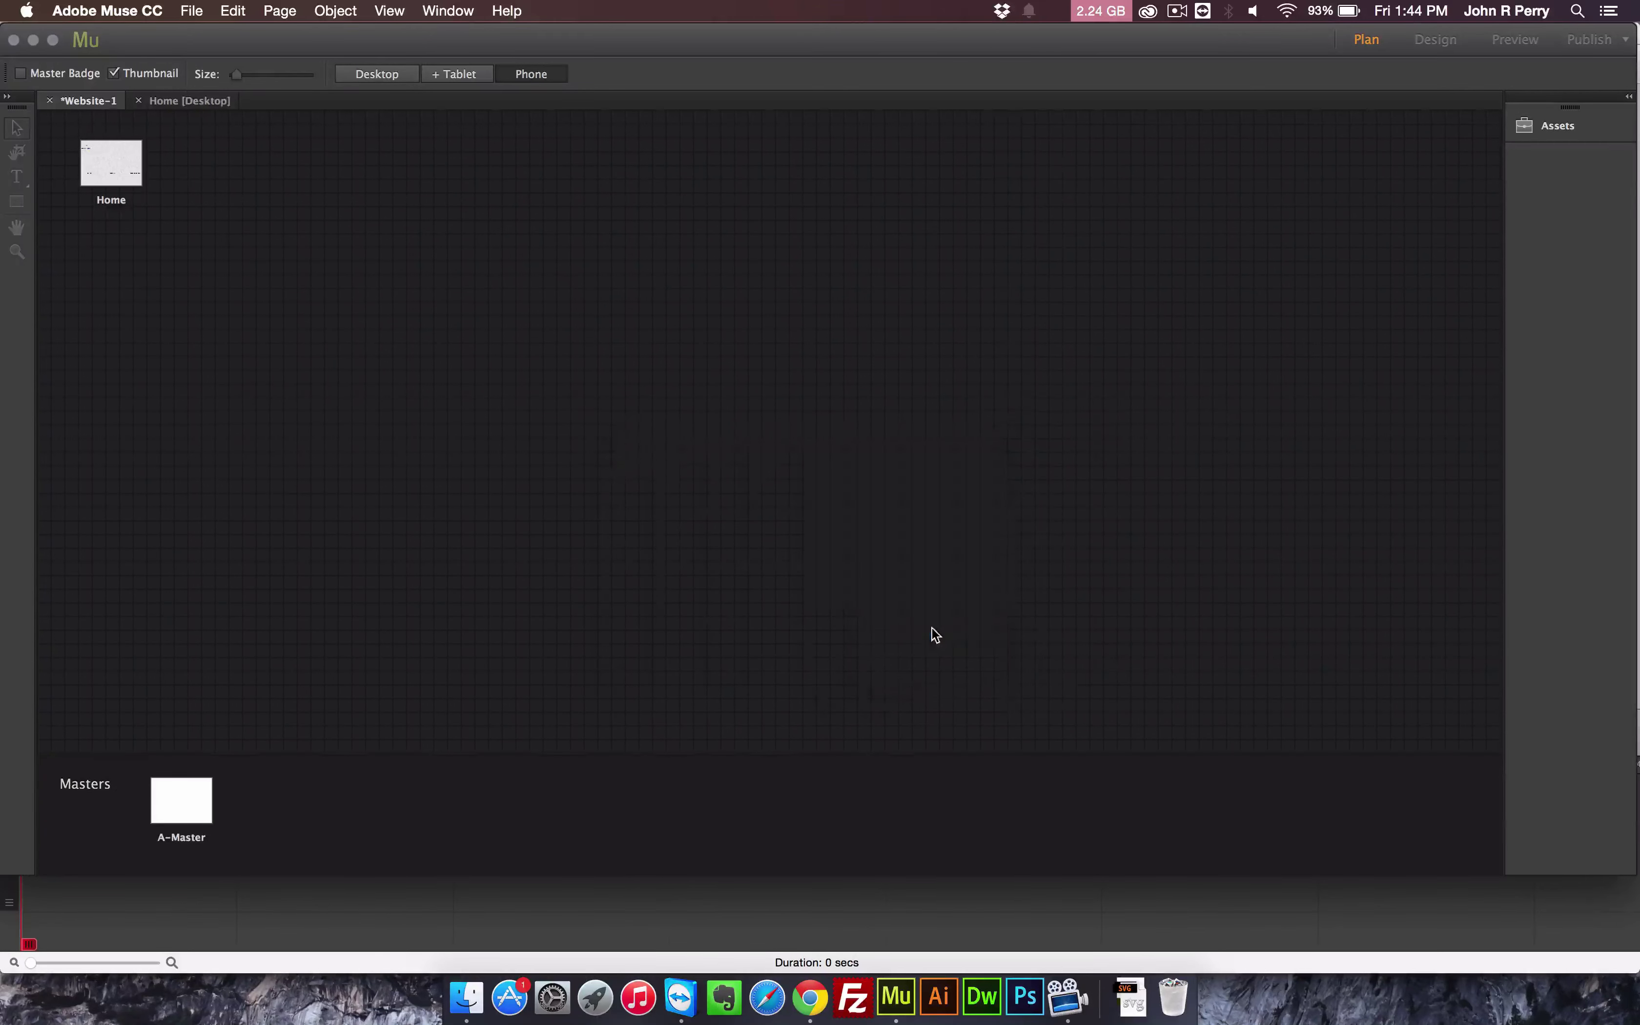
double_click(83, 149)
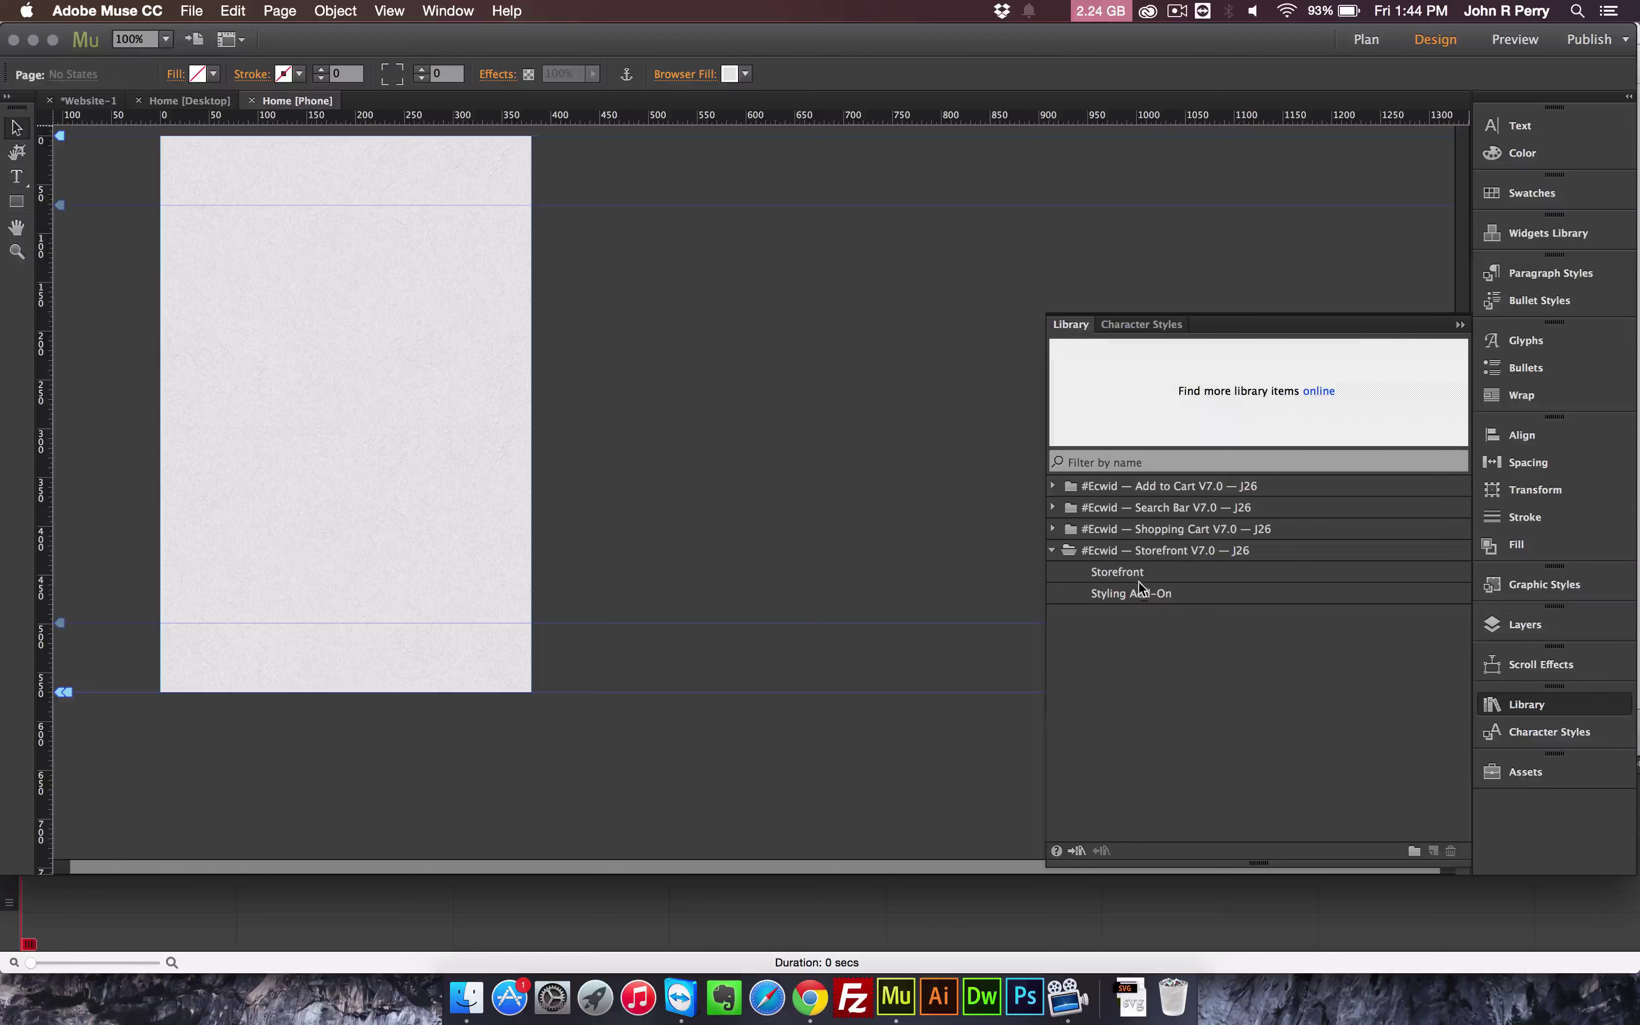
Put a Storefront widget on the phone Home page, then go back to the desktop Home page
left_click_drag(1140, 580, 89, 251)
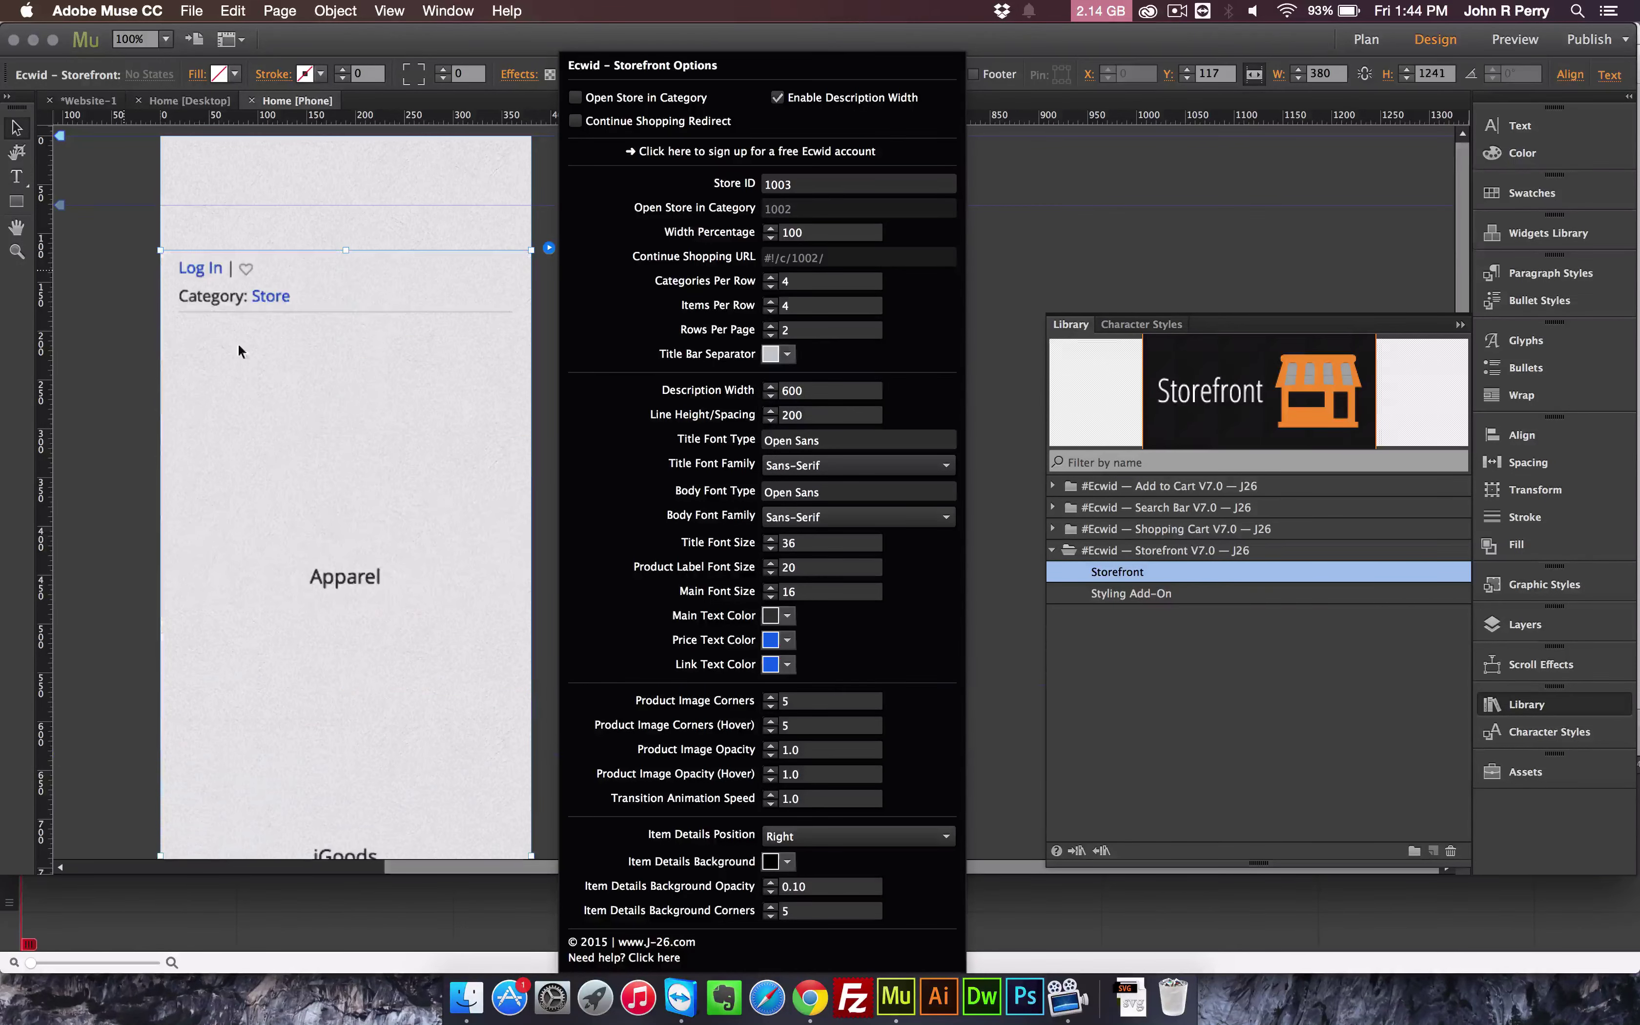
left_click(298, 317)
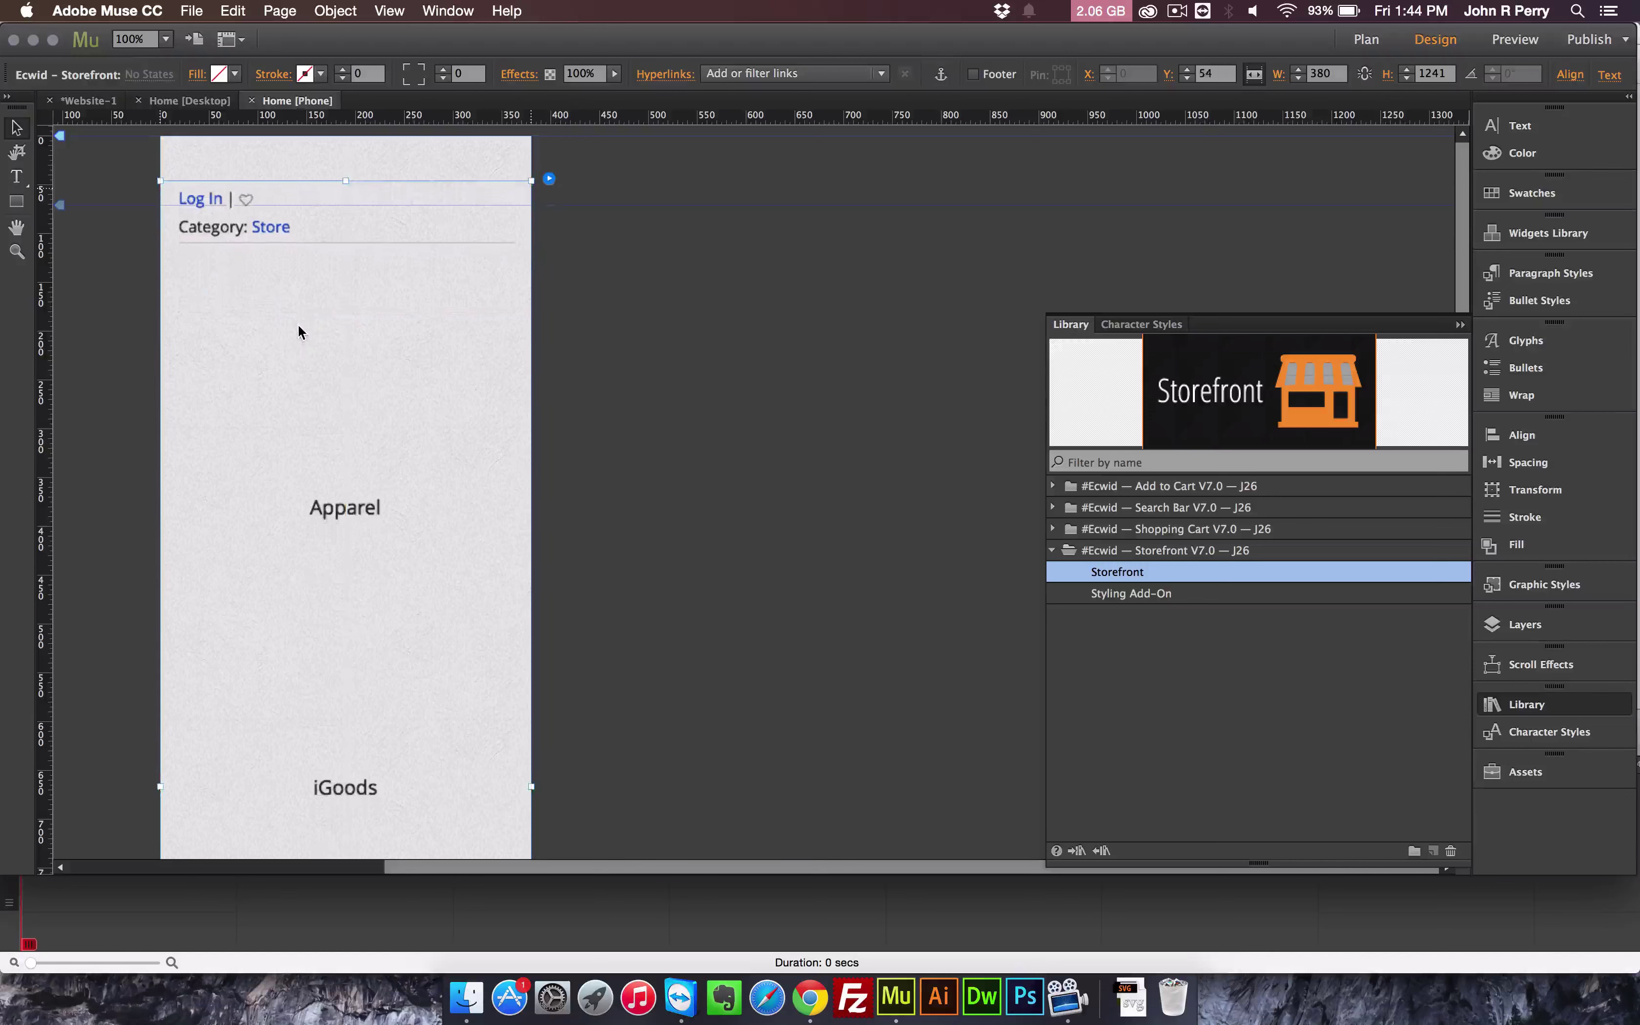
key("ctrl+shift+Tab")
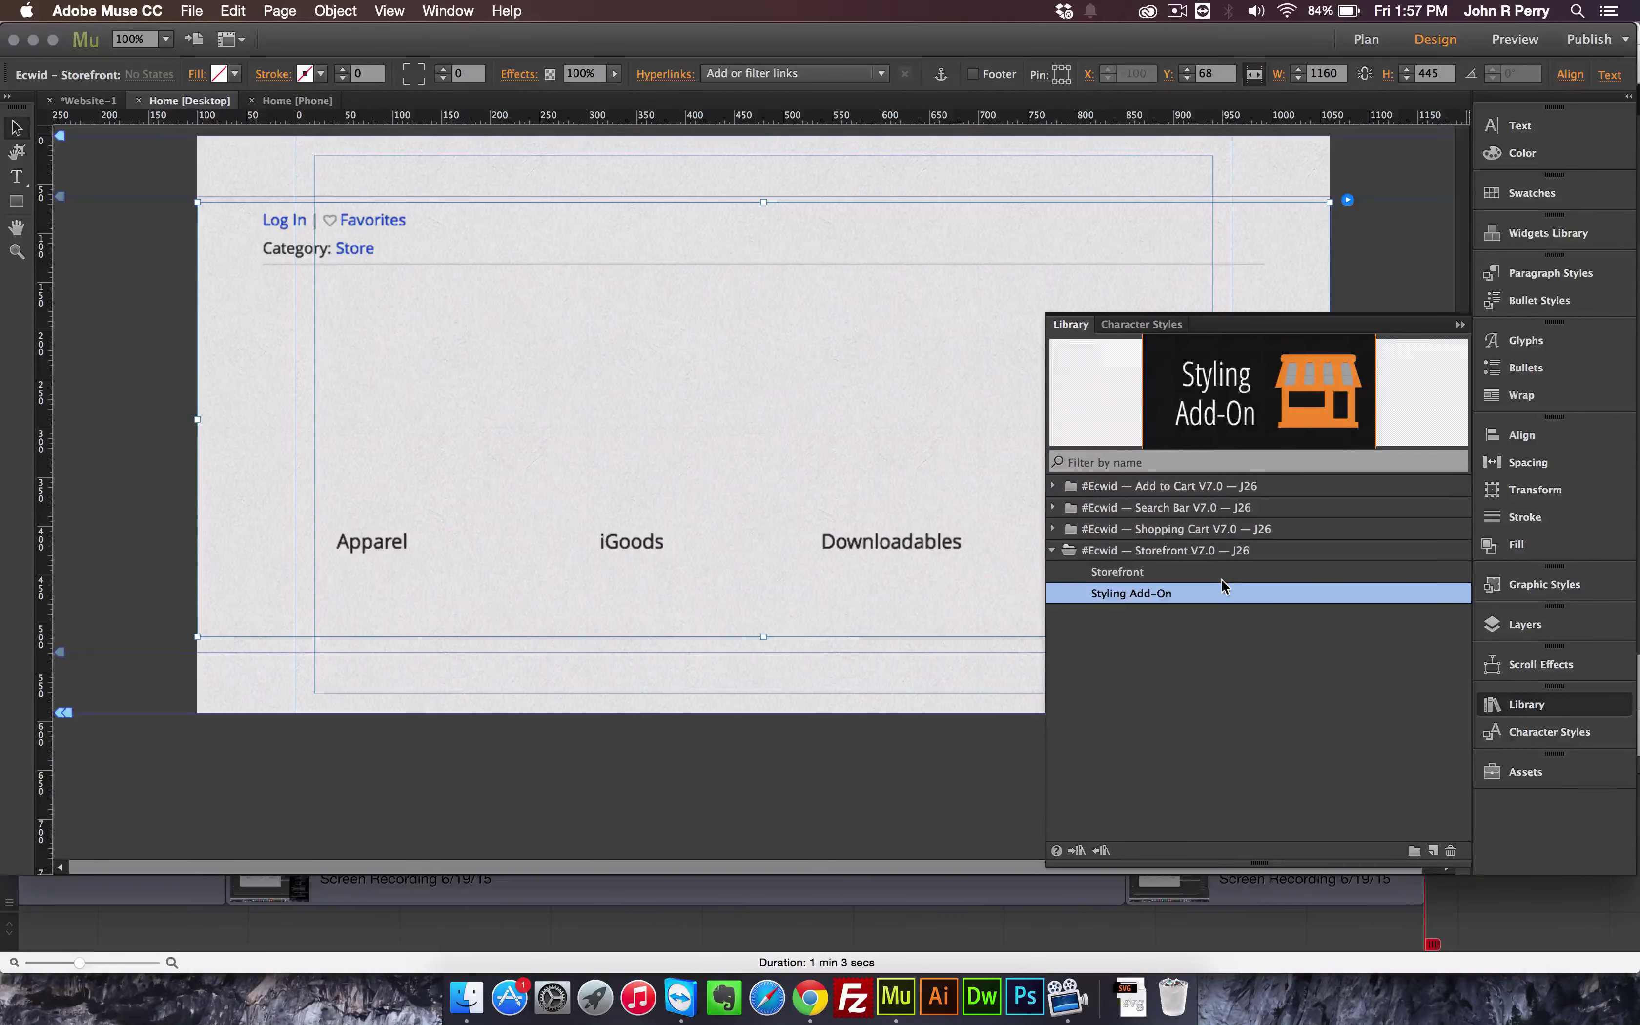
Place the Styling Add-On widget above the storefront at X 405, Y 57, checking it in a Chrome preview
left_click(1221, 579)
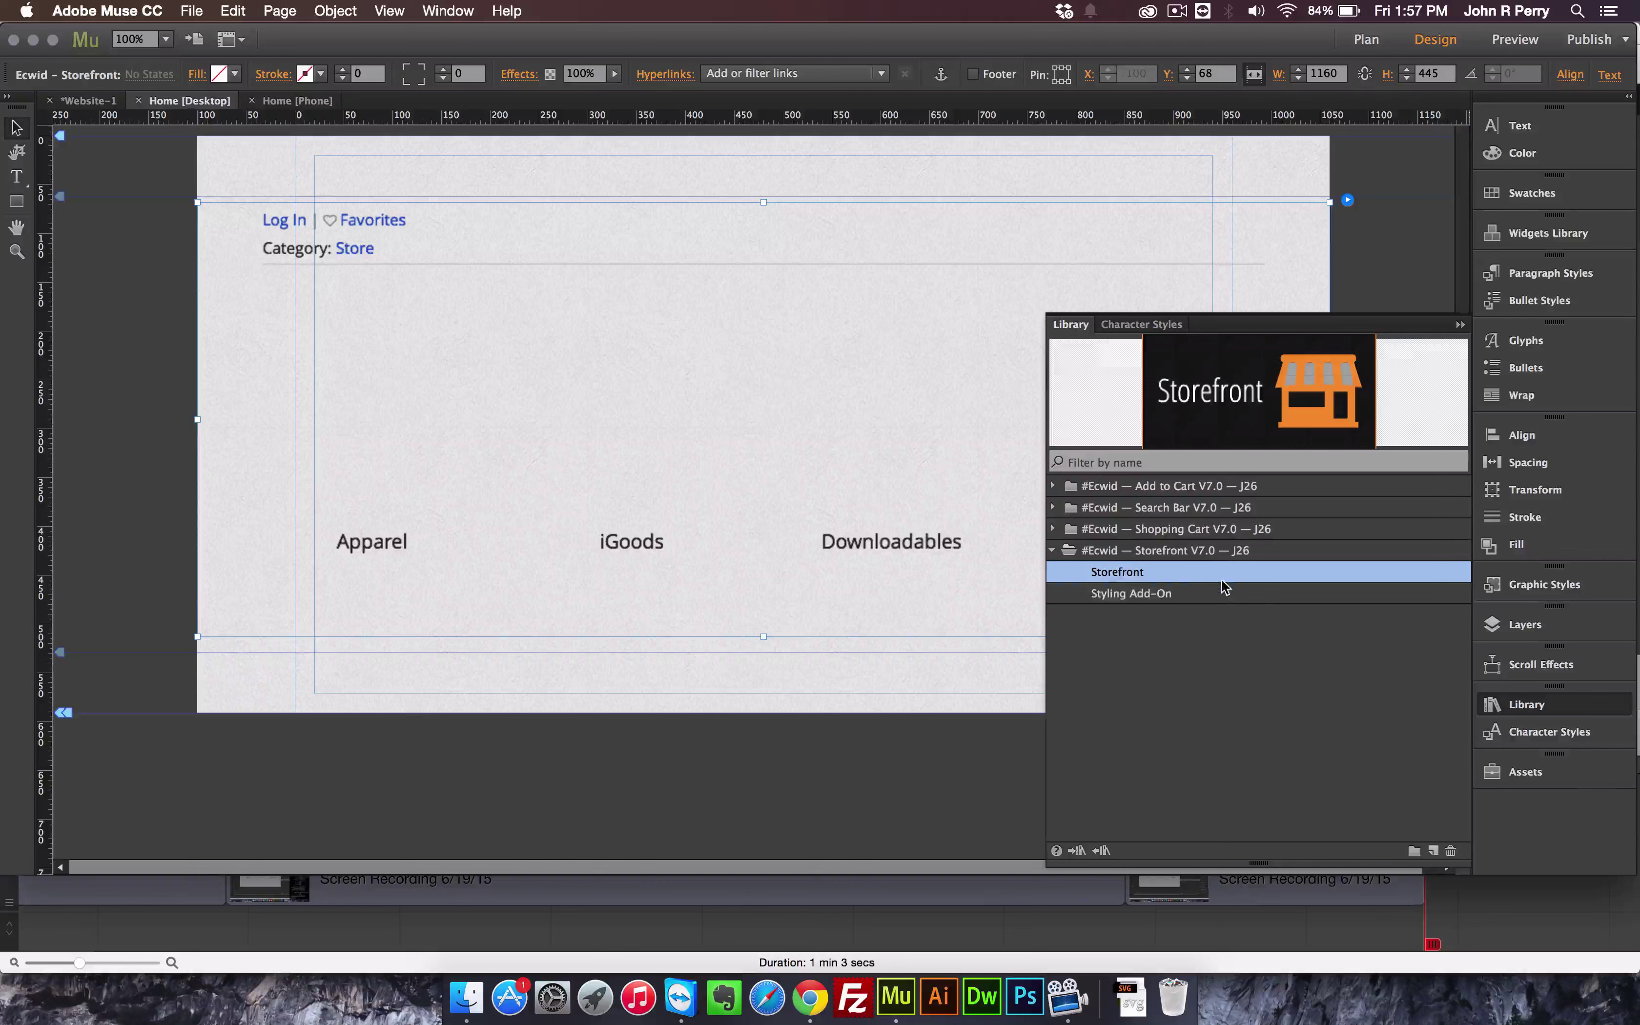
left_click(1260, 597, "shift")
left_click(1260, 597)
left_click_drag(1171, 588, 591, 199)
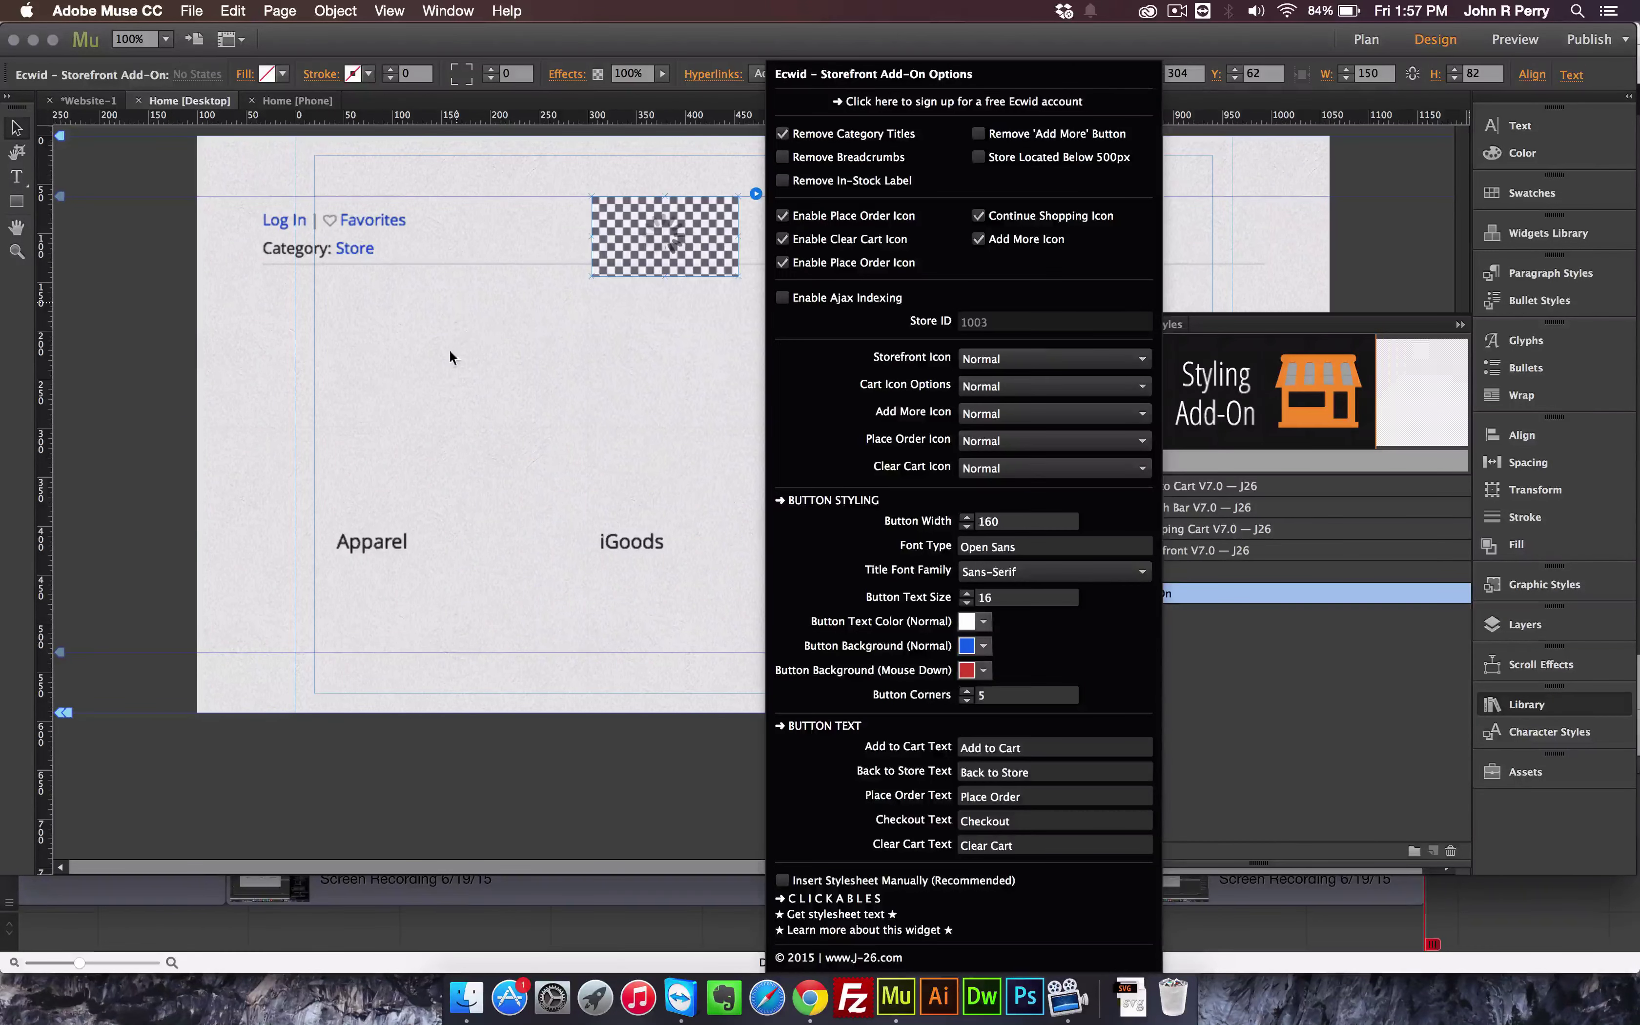
left_click(444, 383)
left_click_drag(651, 253, 749, 247)
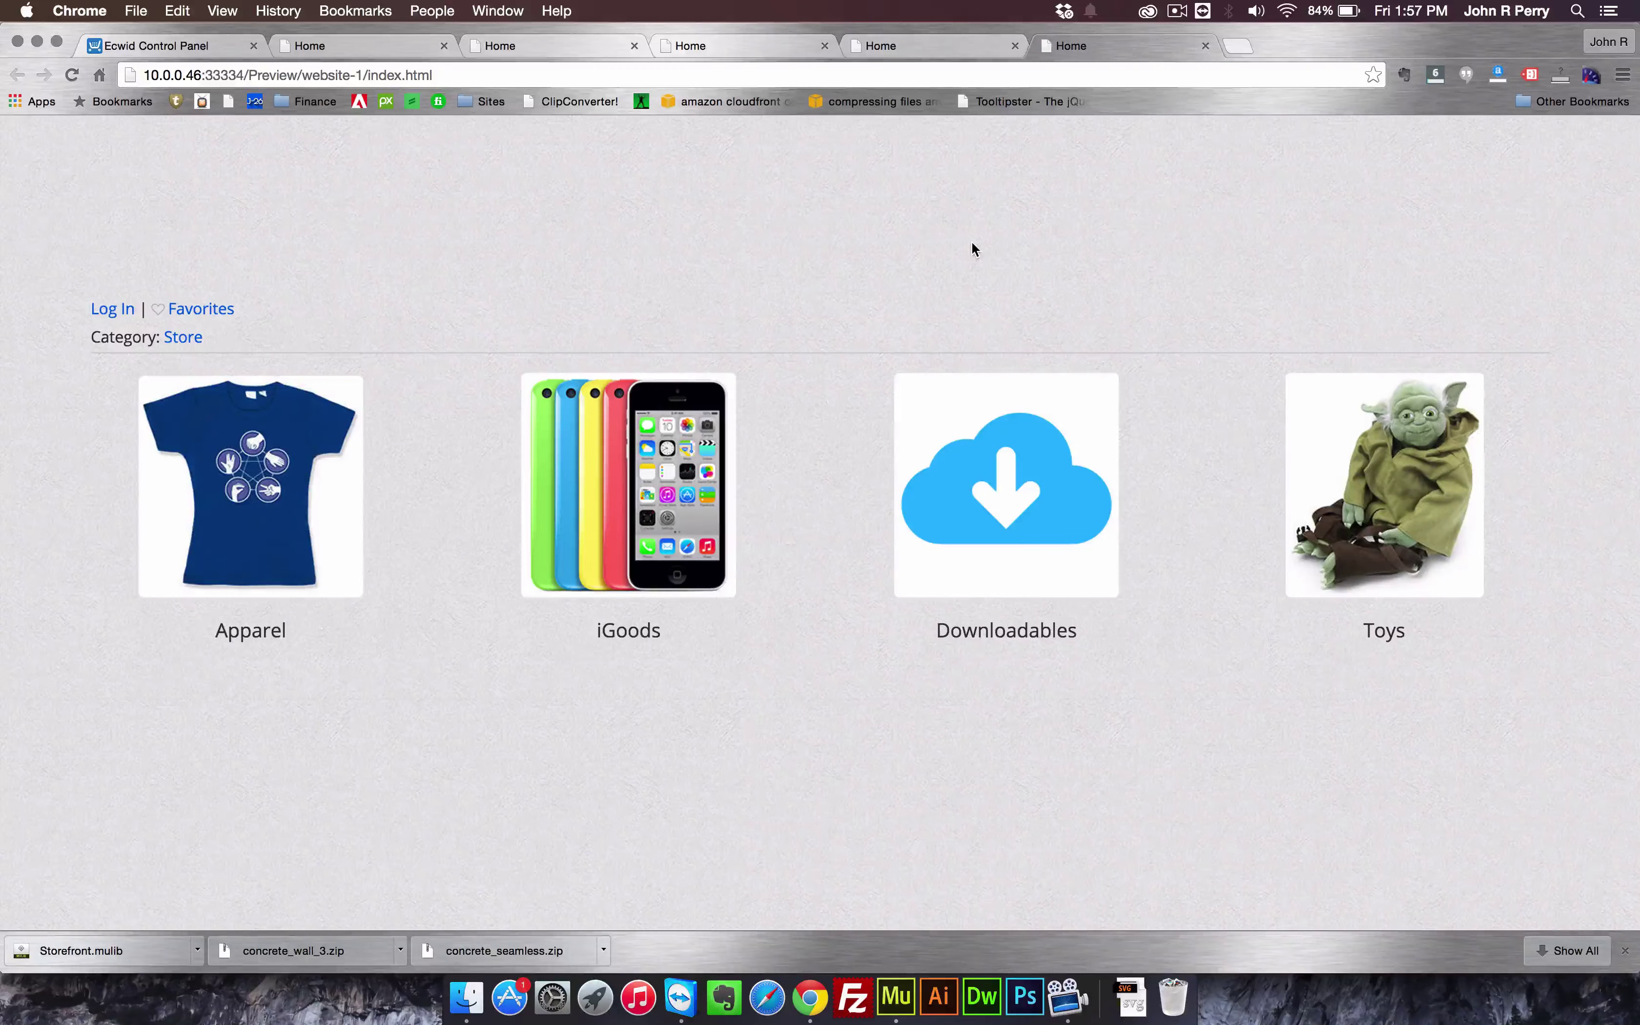
key("super+Tab")
Raise the storefront widget about 20 px on the desktop Home page
left_click(834, 201)
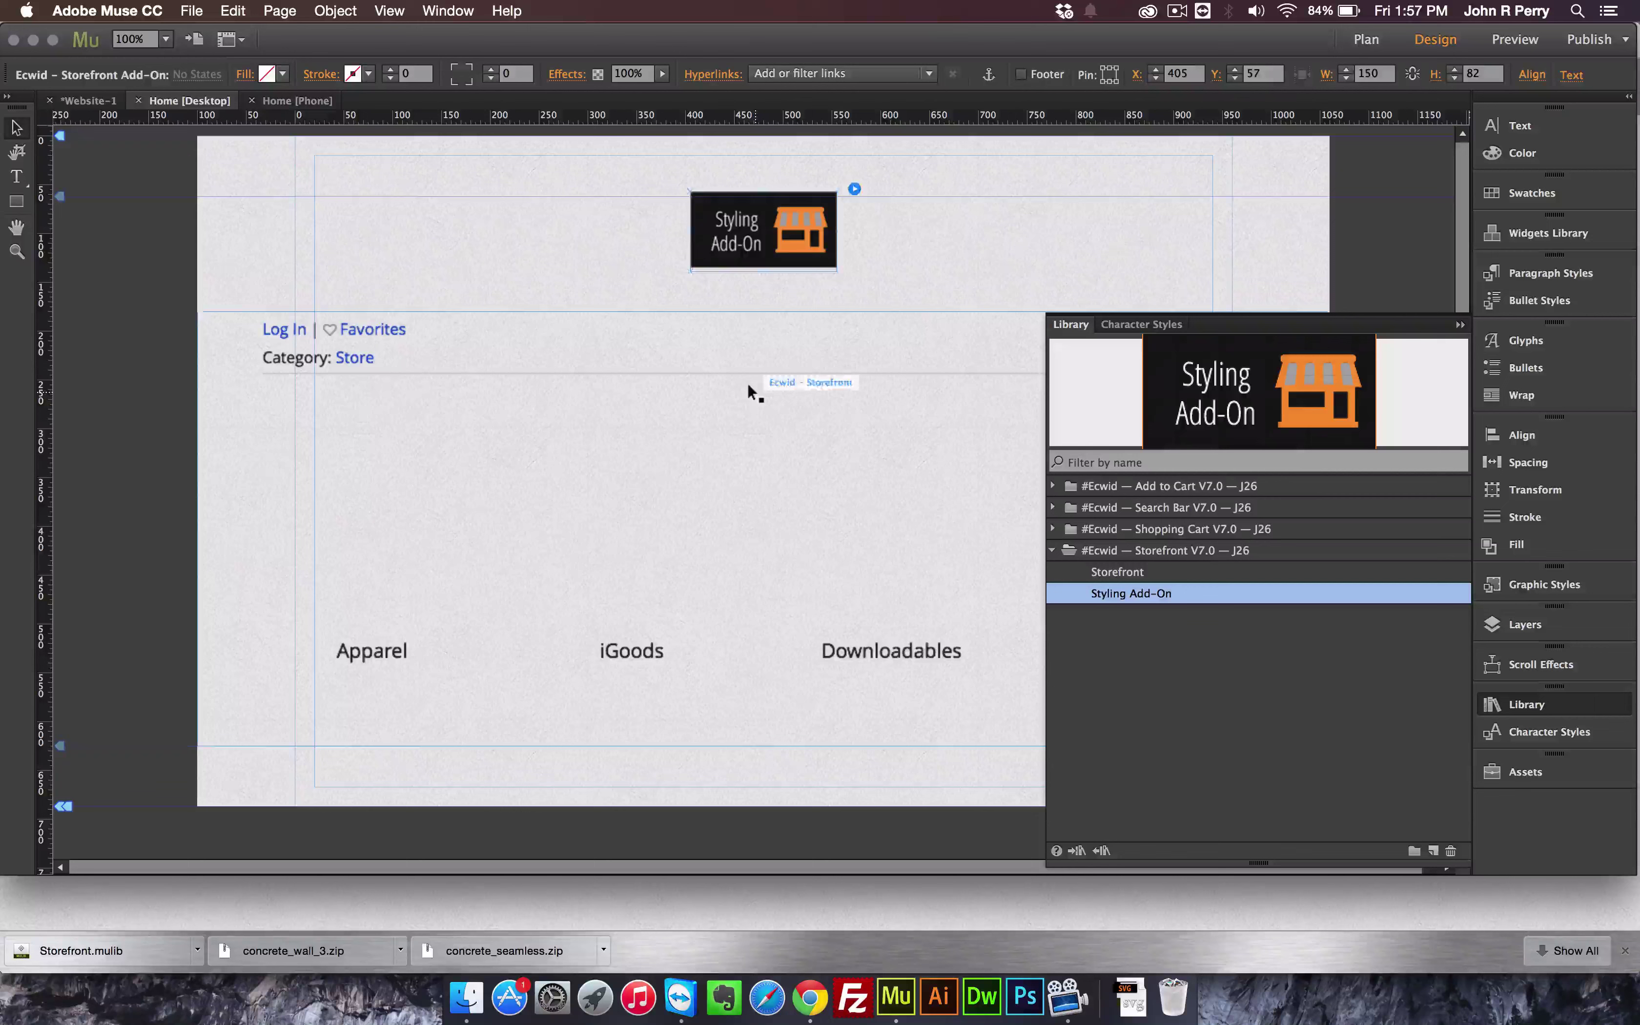
left_click_drag(747, 382, 757, 369)
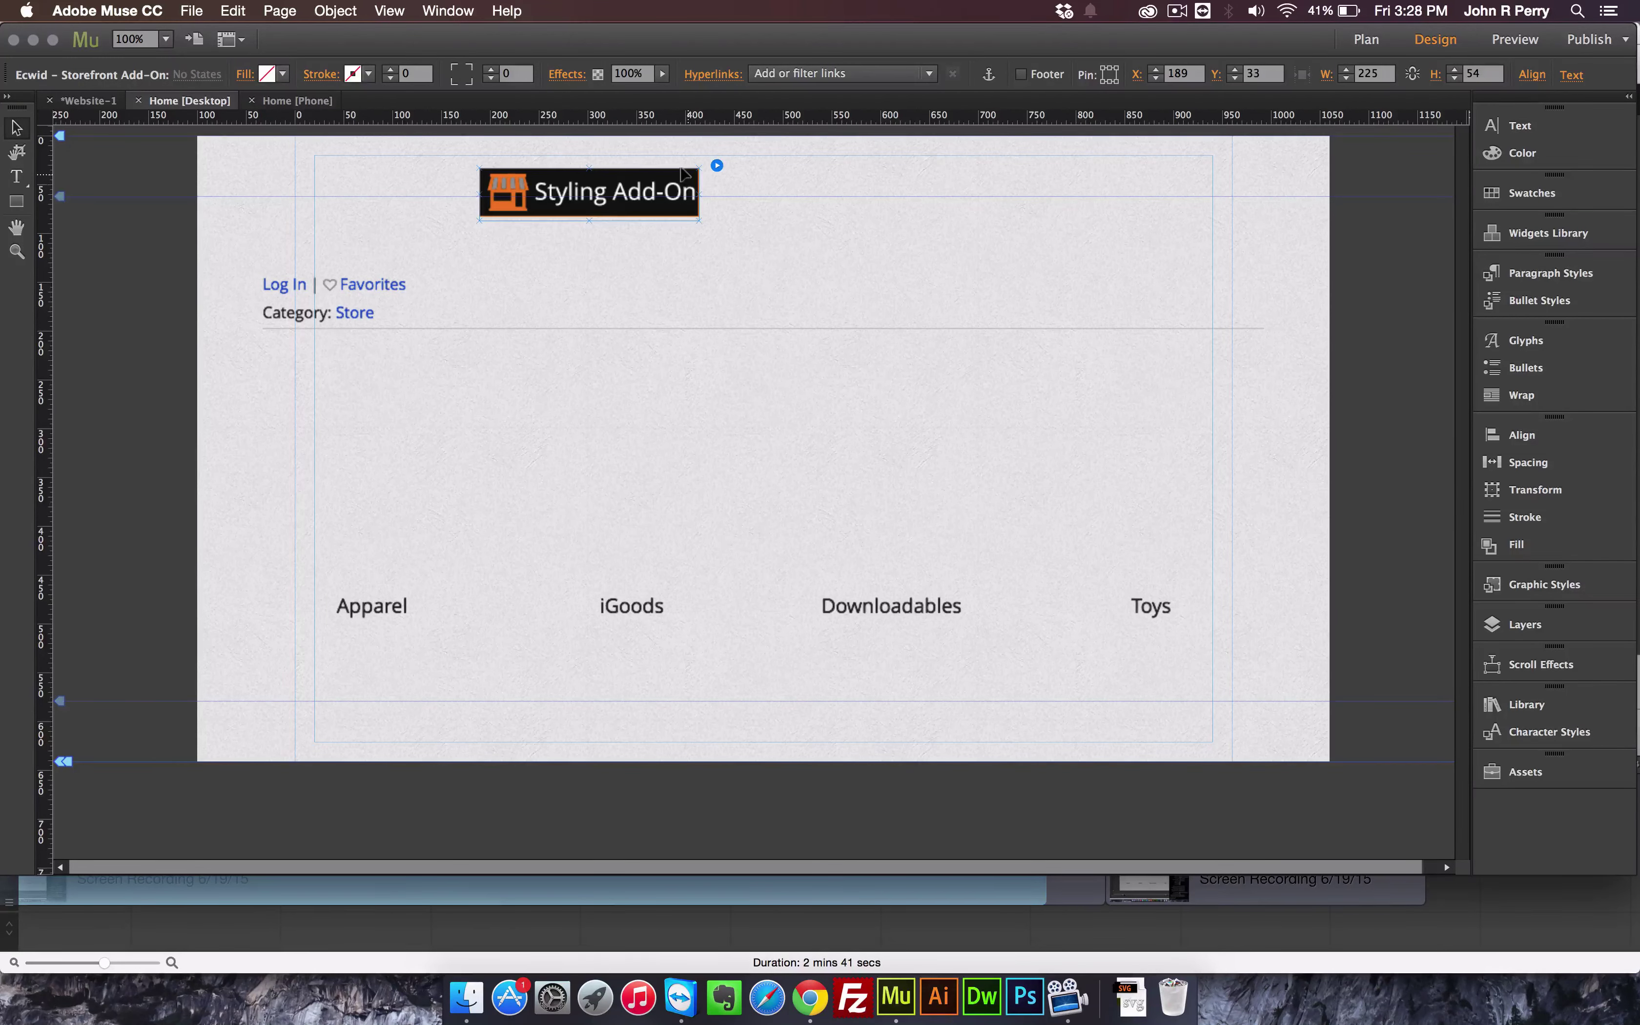
Review the Styling Add-On options, toggling Ajax indexing on and off, and open the AJAX indexing article
left_click(717, 165)
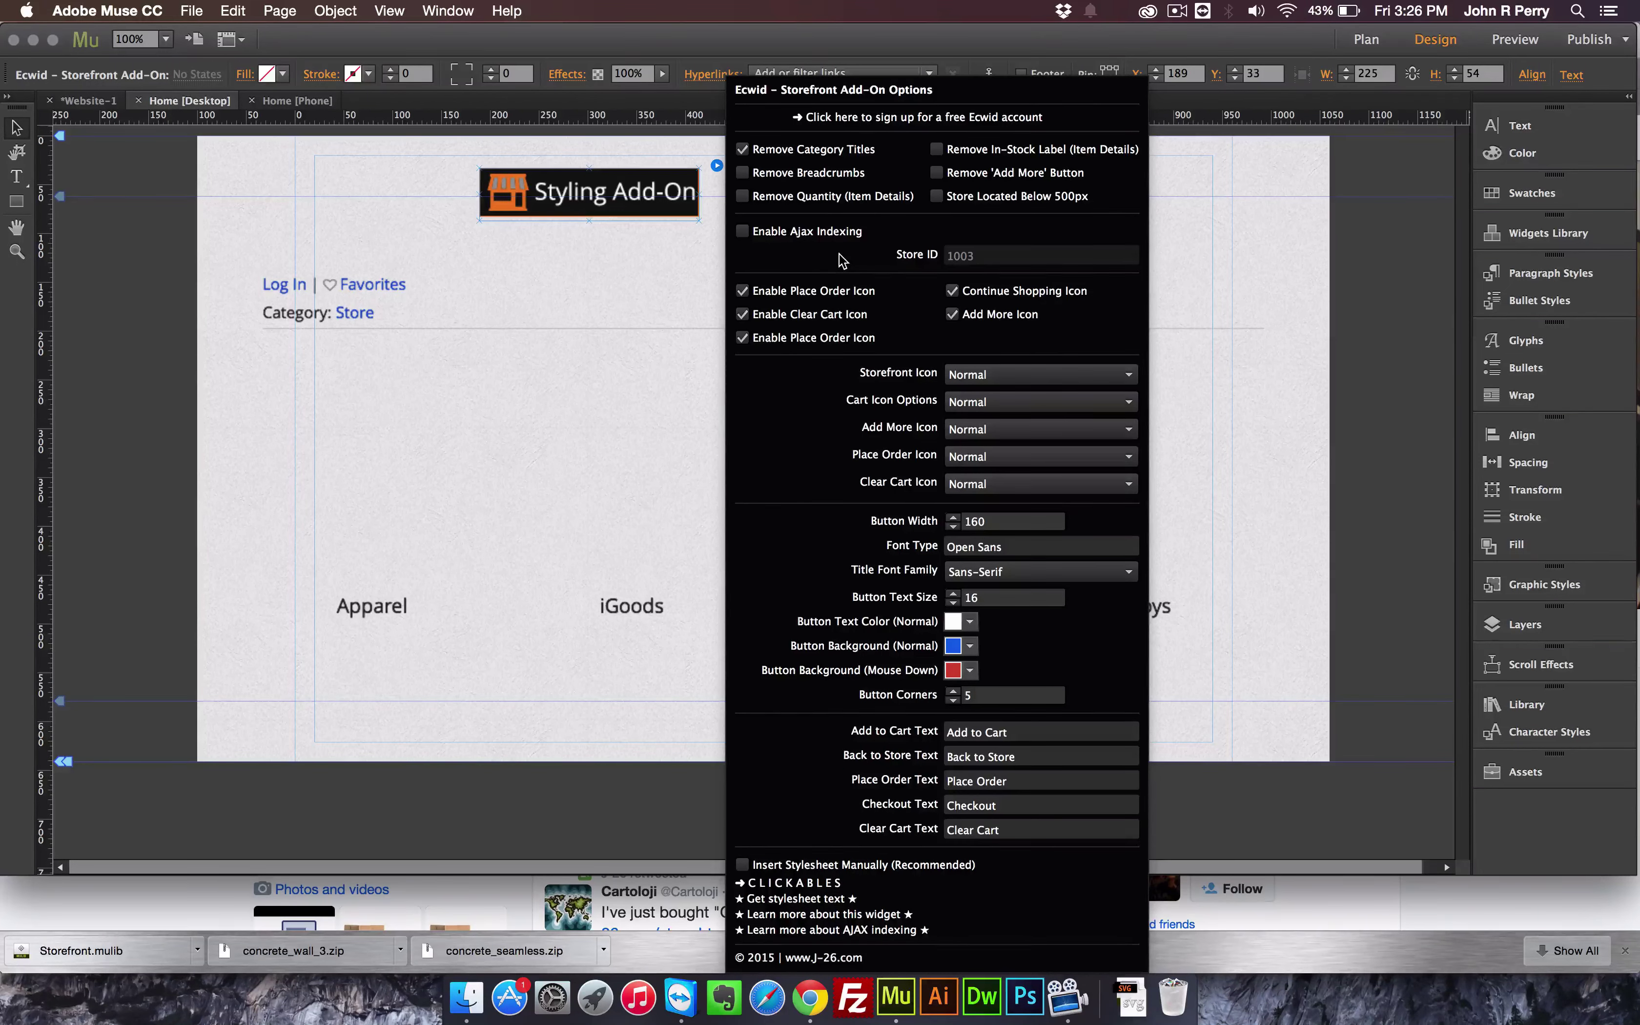
left_click(776, 231)
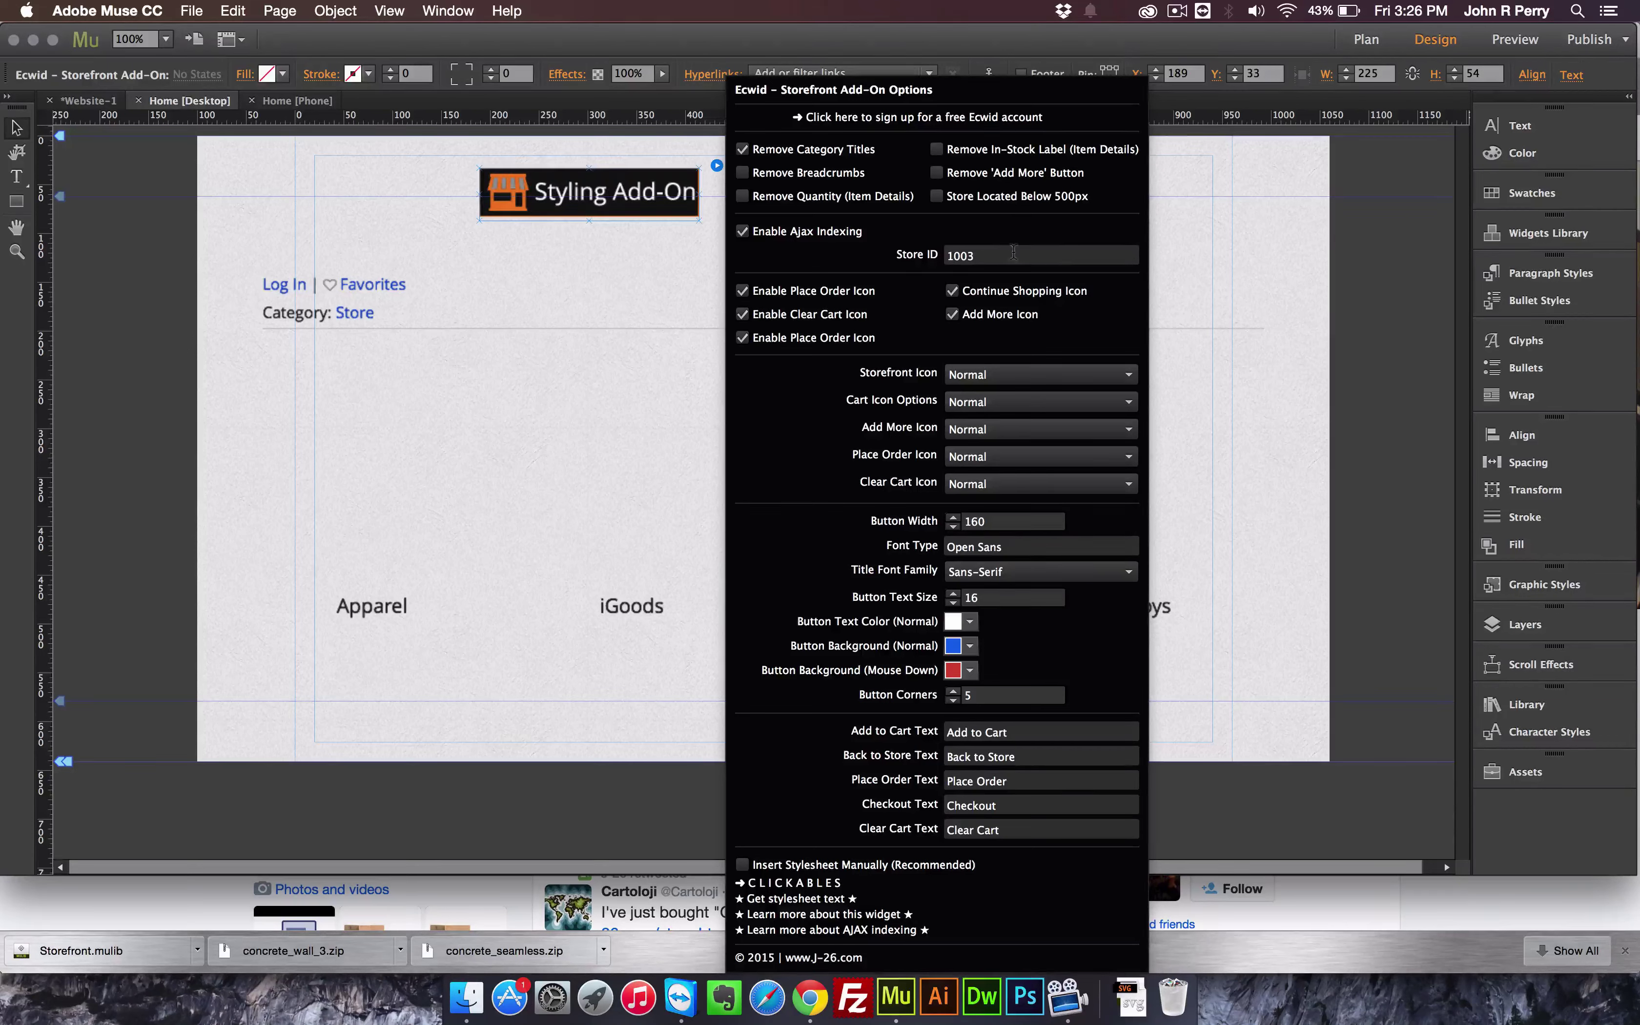
left_click(815, 236)
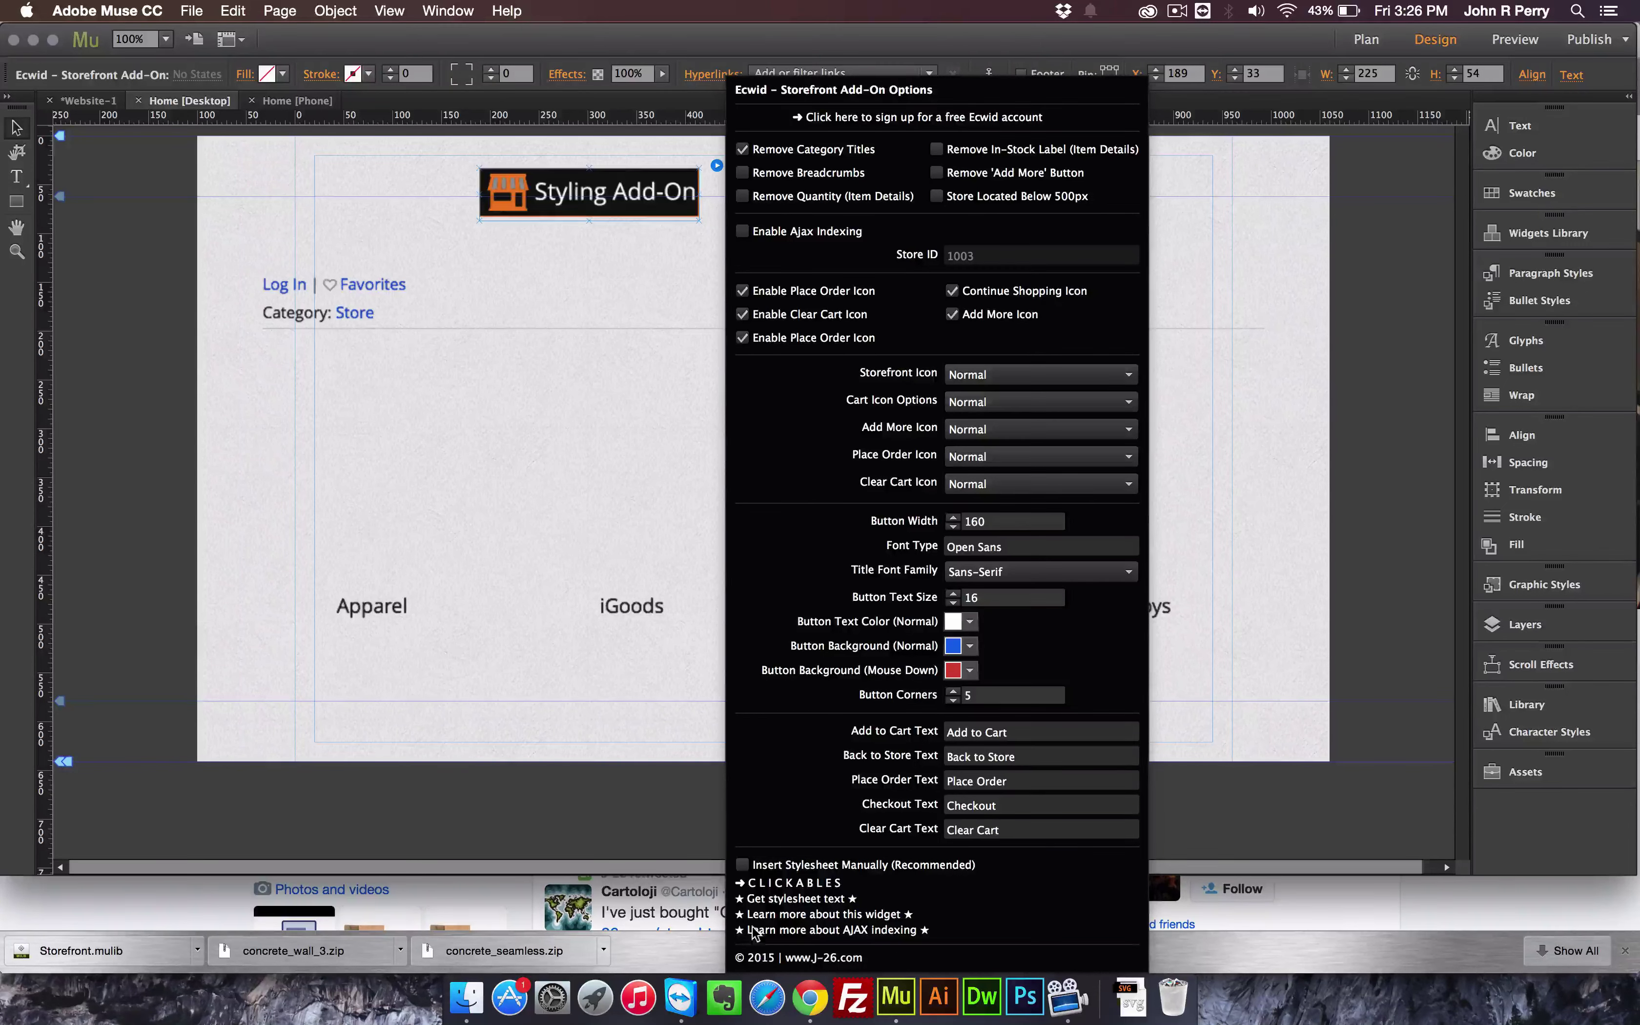
left_click(898, 931)
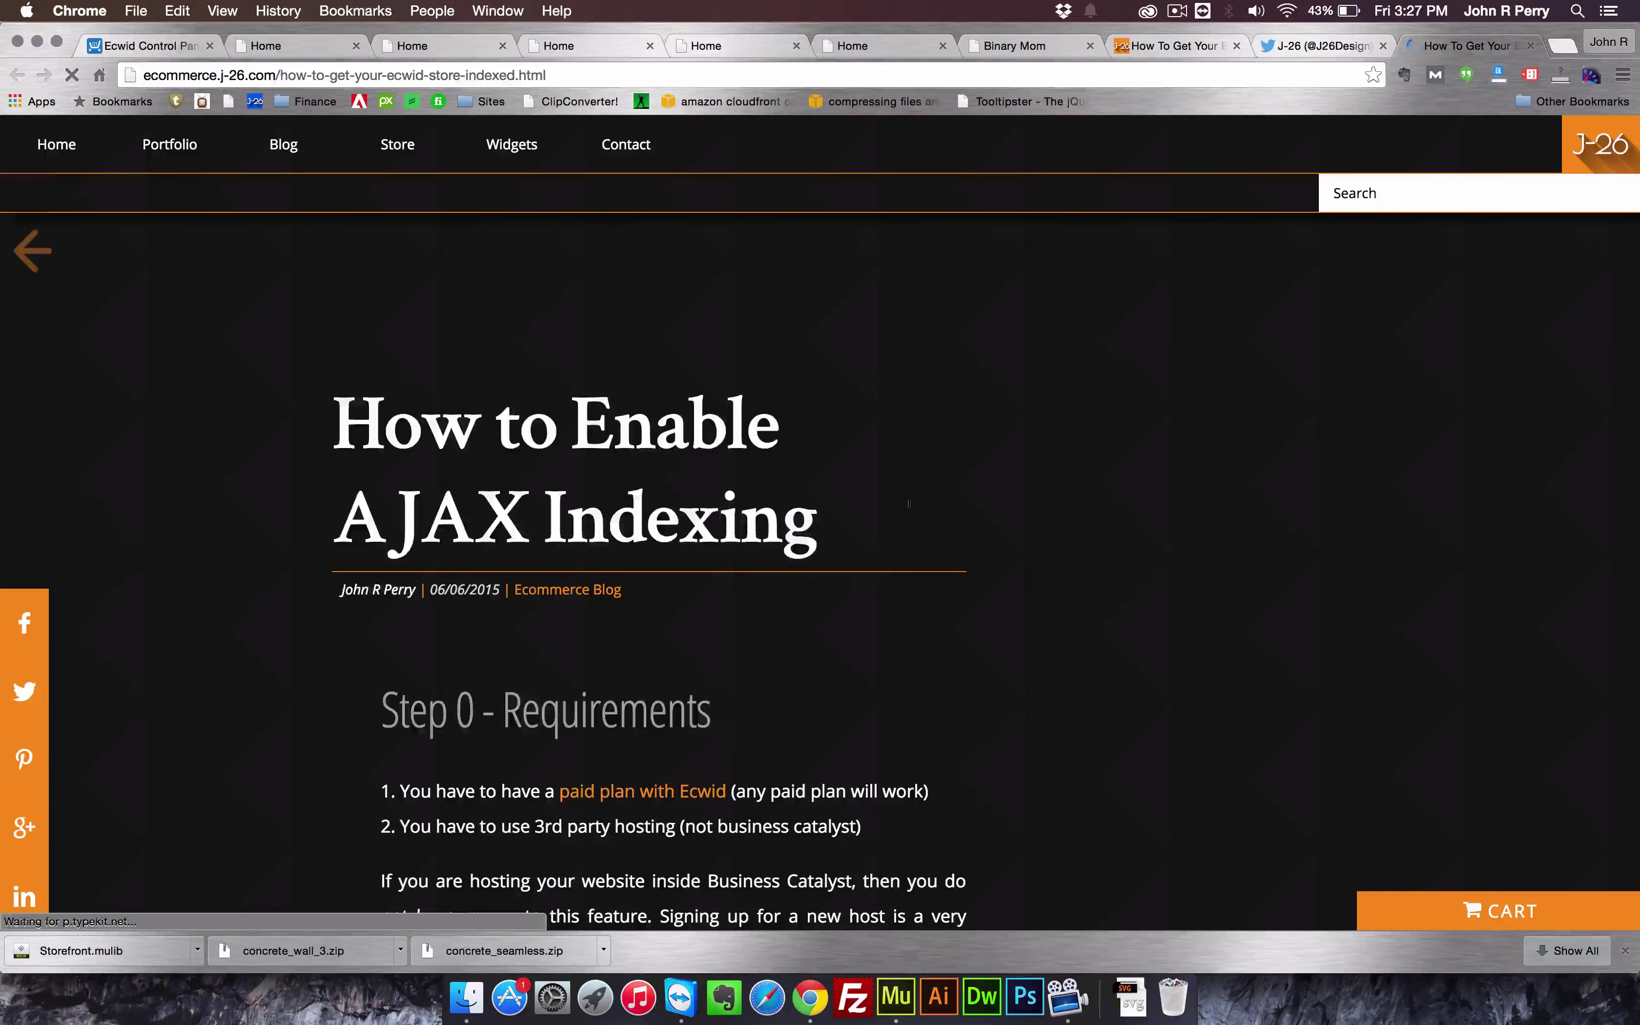
Scroll through the AJAX indexing article's requirements and switch back to Muse
scroll(920, 507, "down", 3)
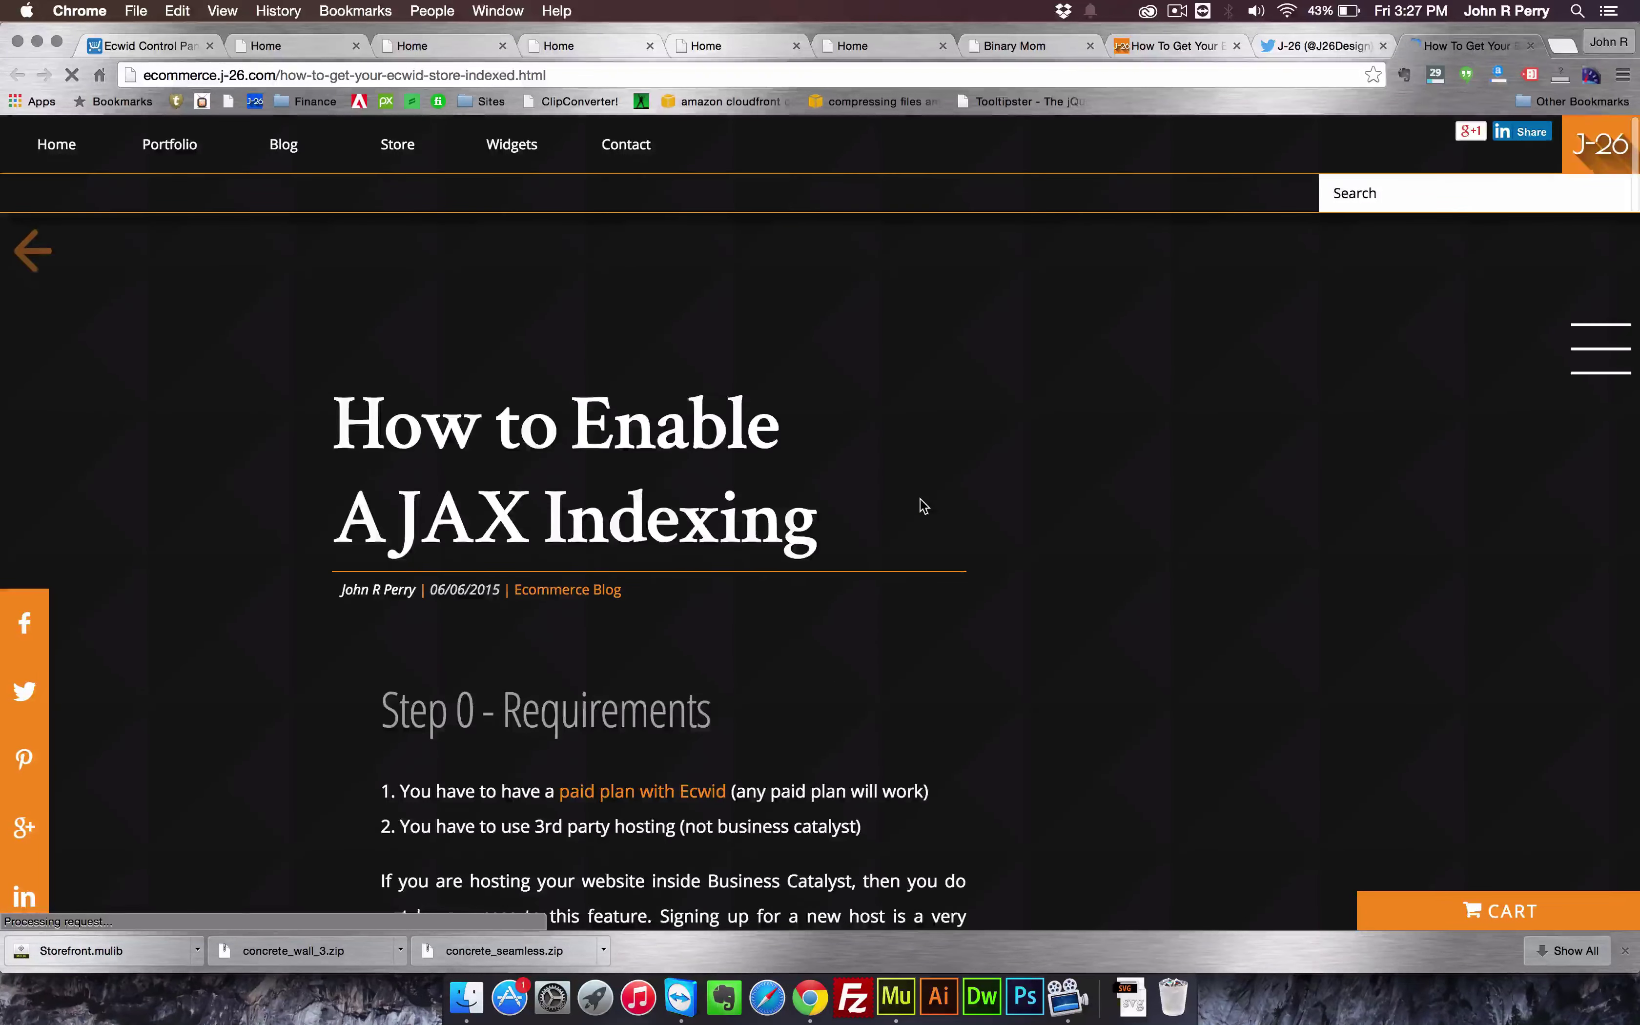
key("super+Tab")
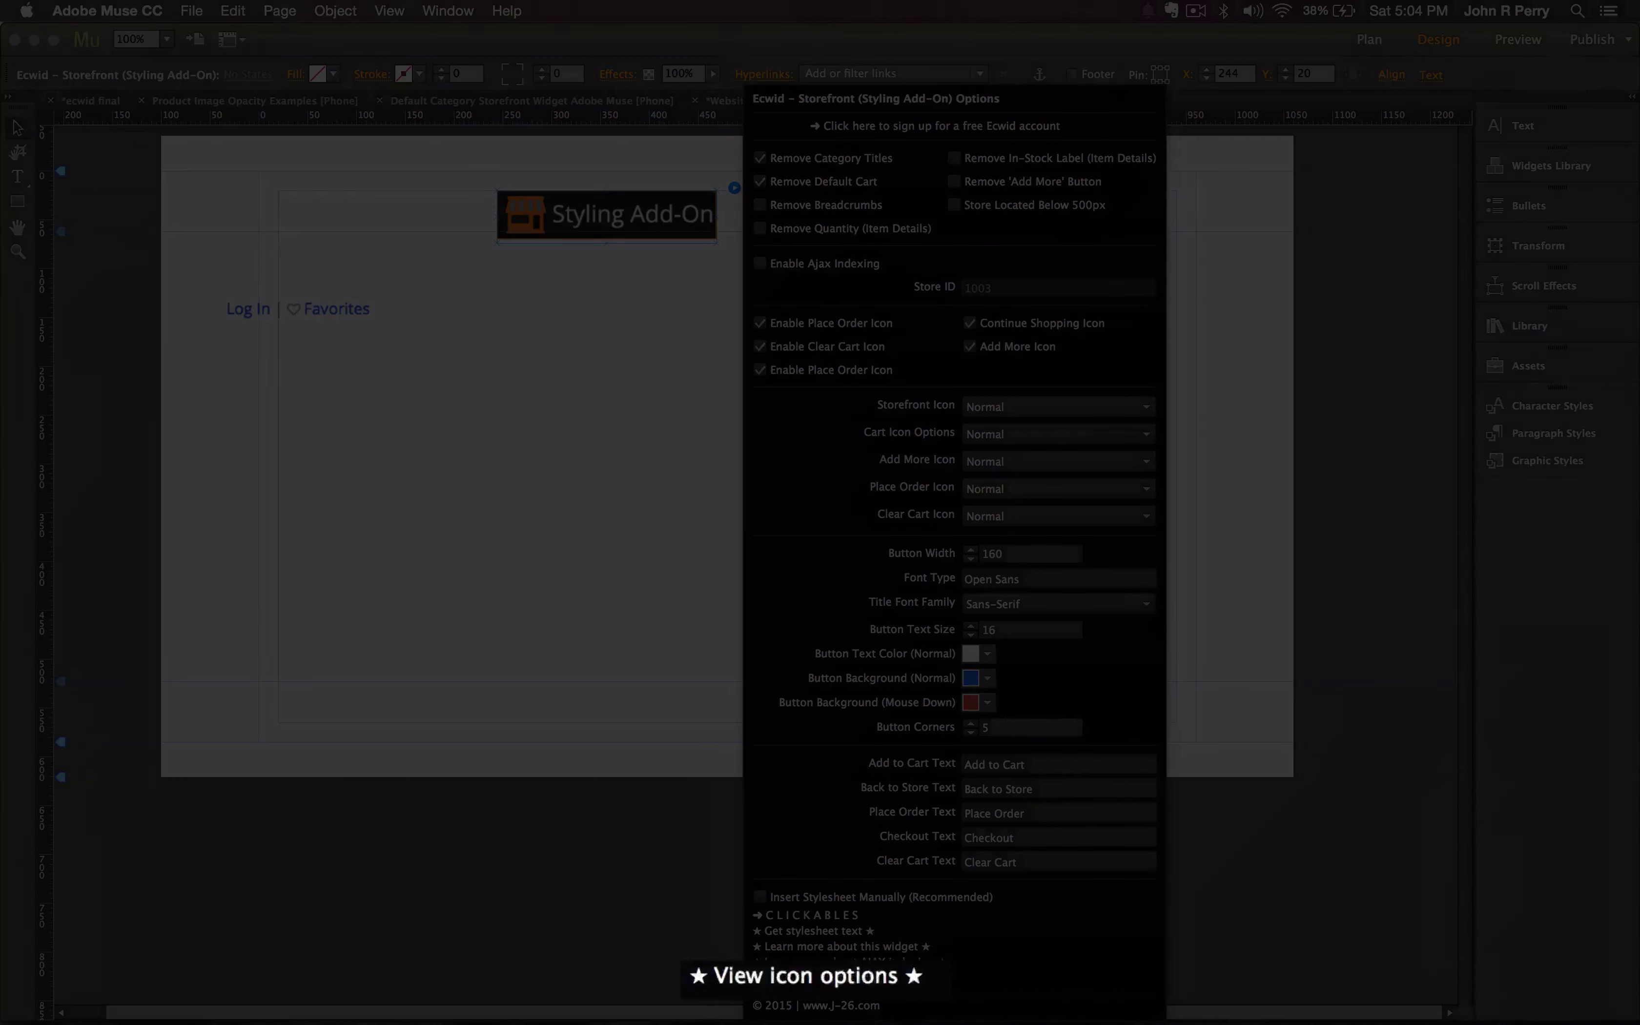
Open the J-26 Icon Options page via 'View icon options' in the Styling Add-On options
left_click(850, 976)
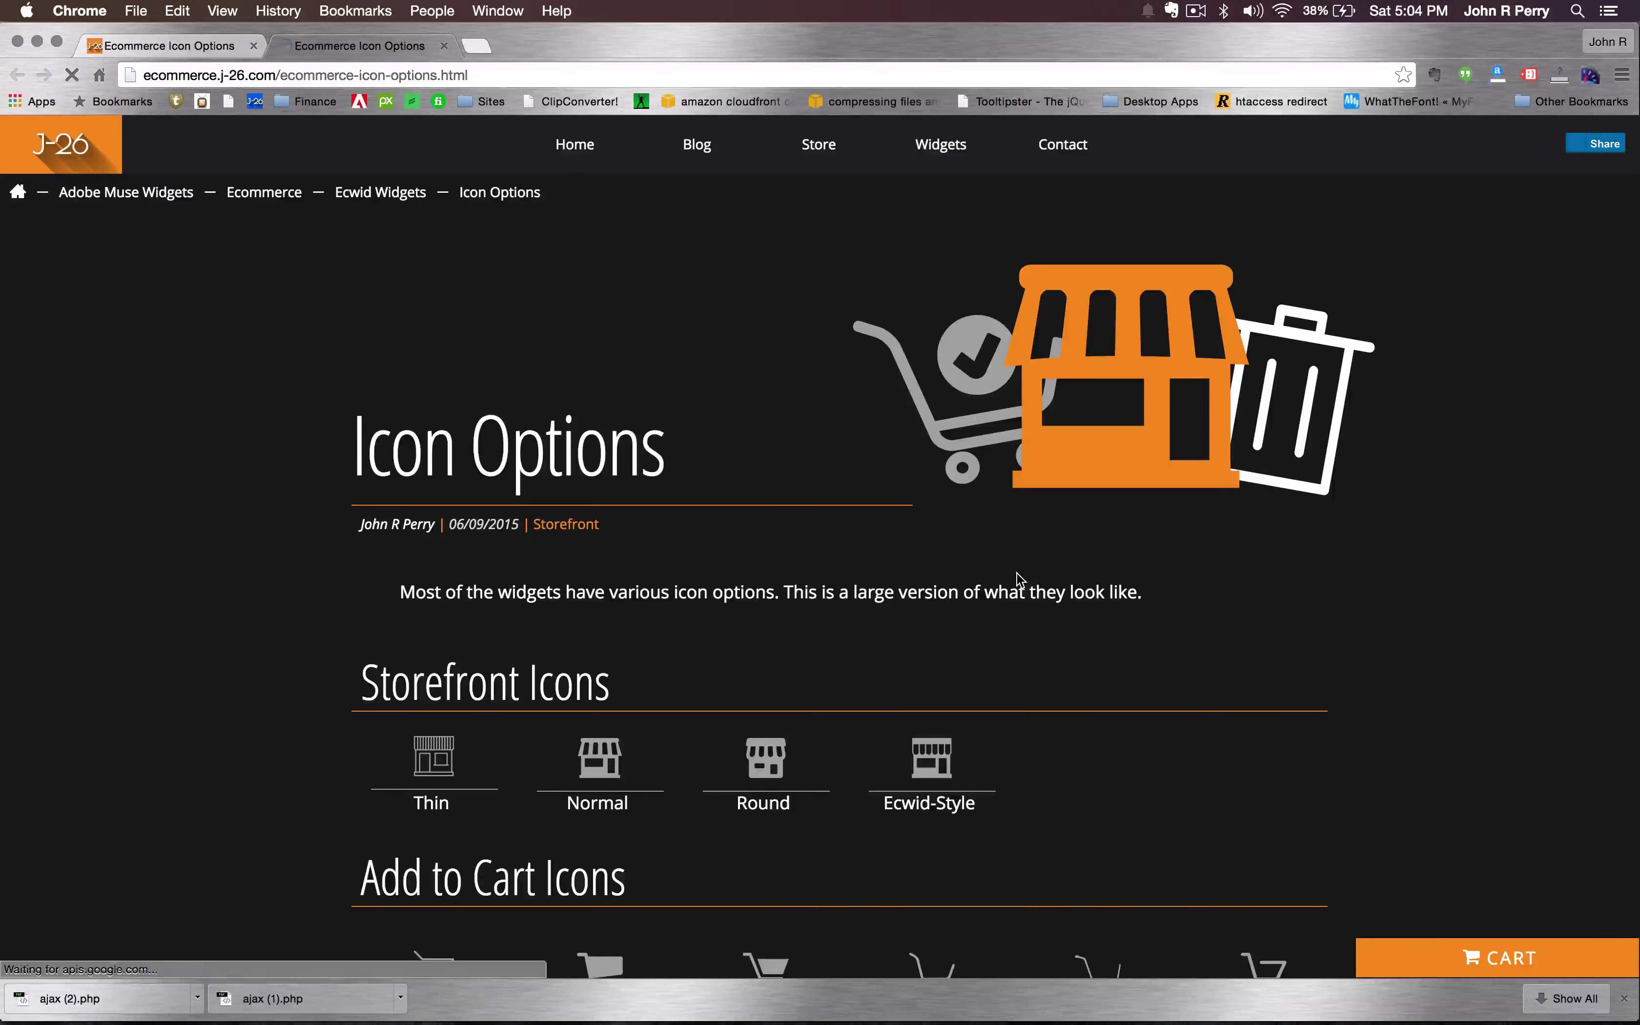
Scroll the Icon Options page to the Clear Cart, Add More and Place Order icon styles
scroll(1018, 580, "down", 10)
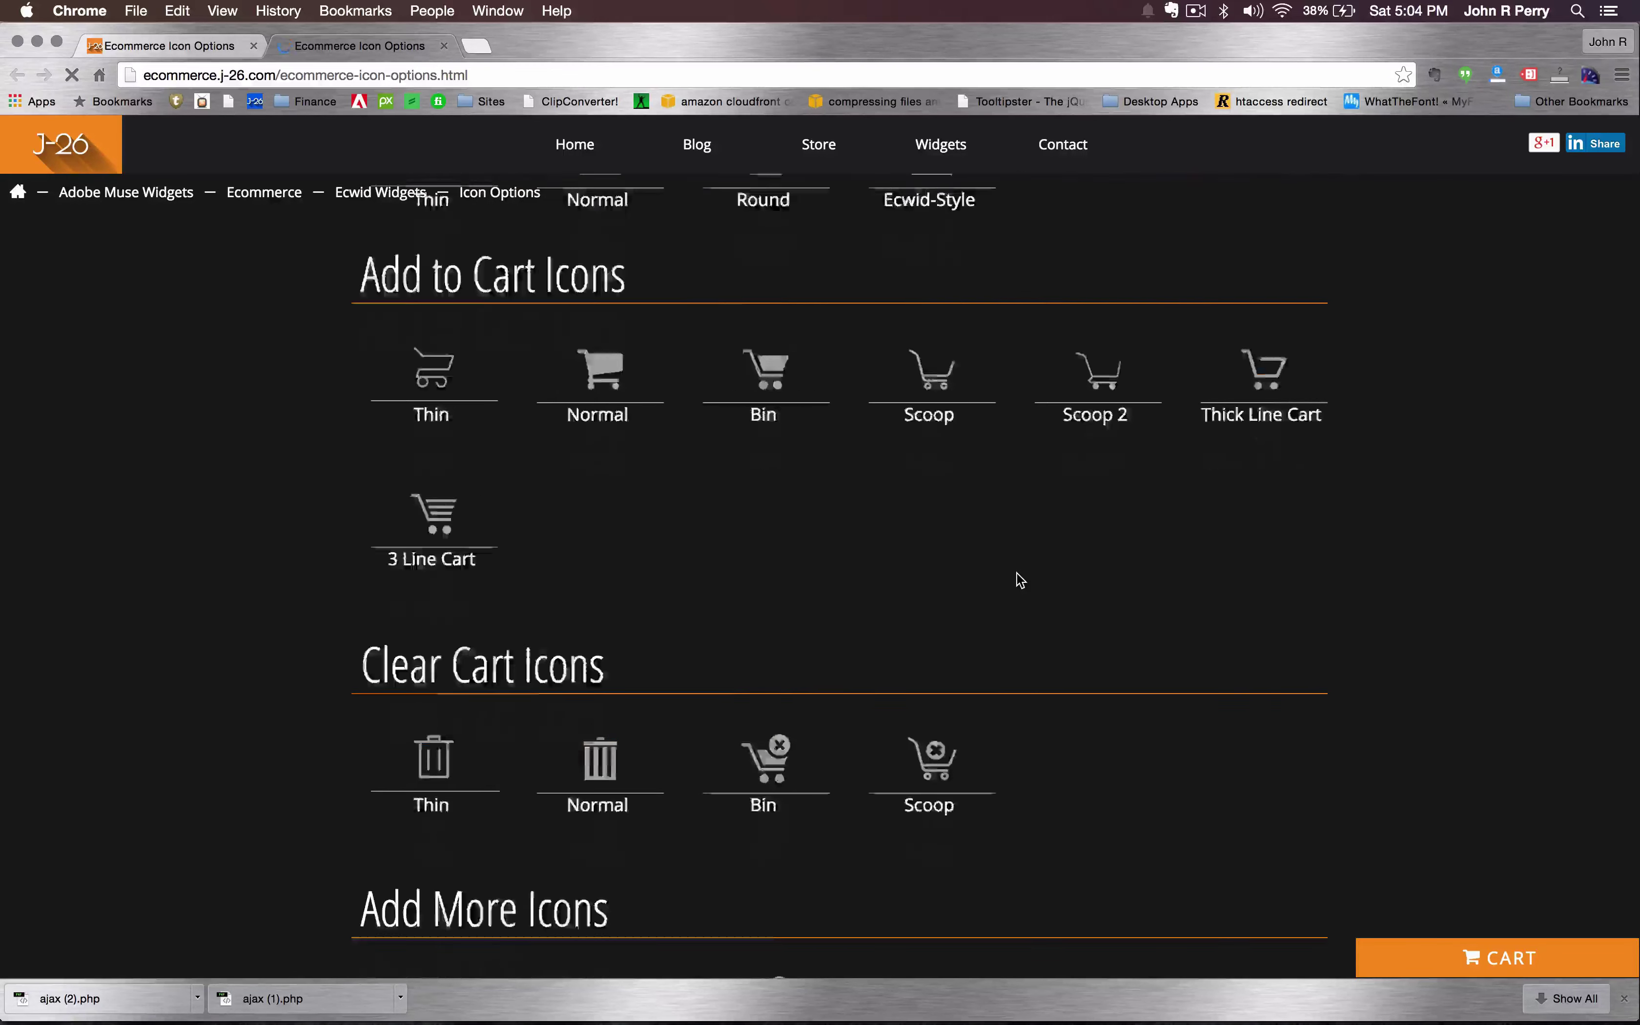
scroll(938, 458, "down", 5)
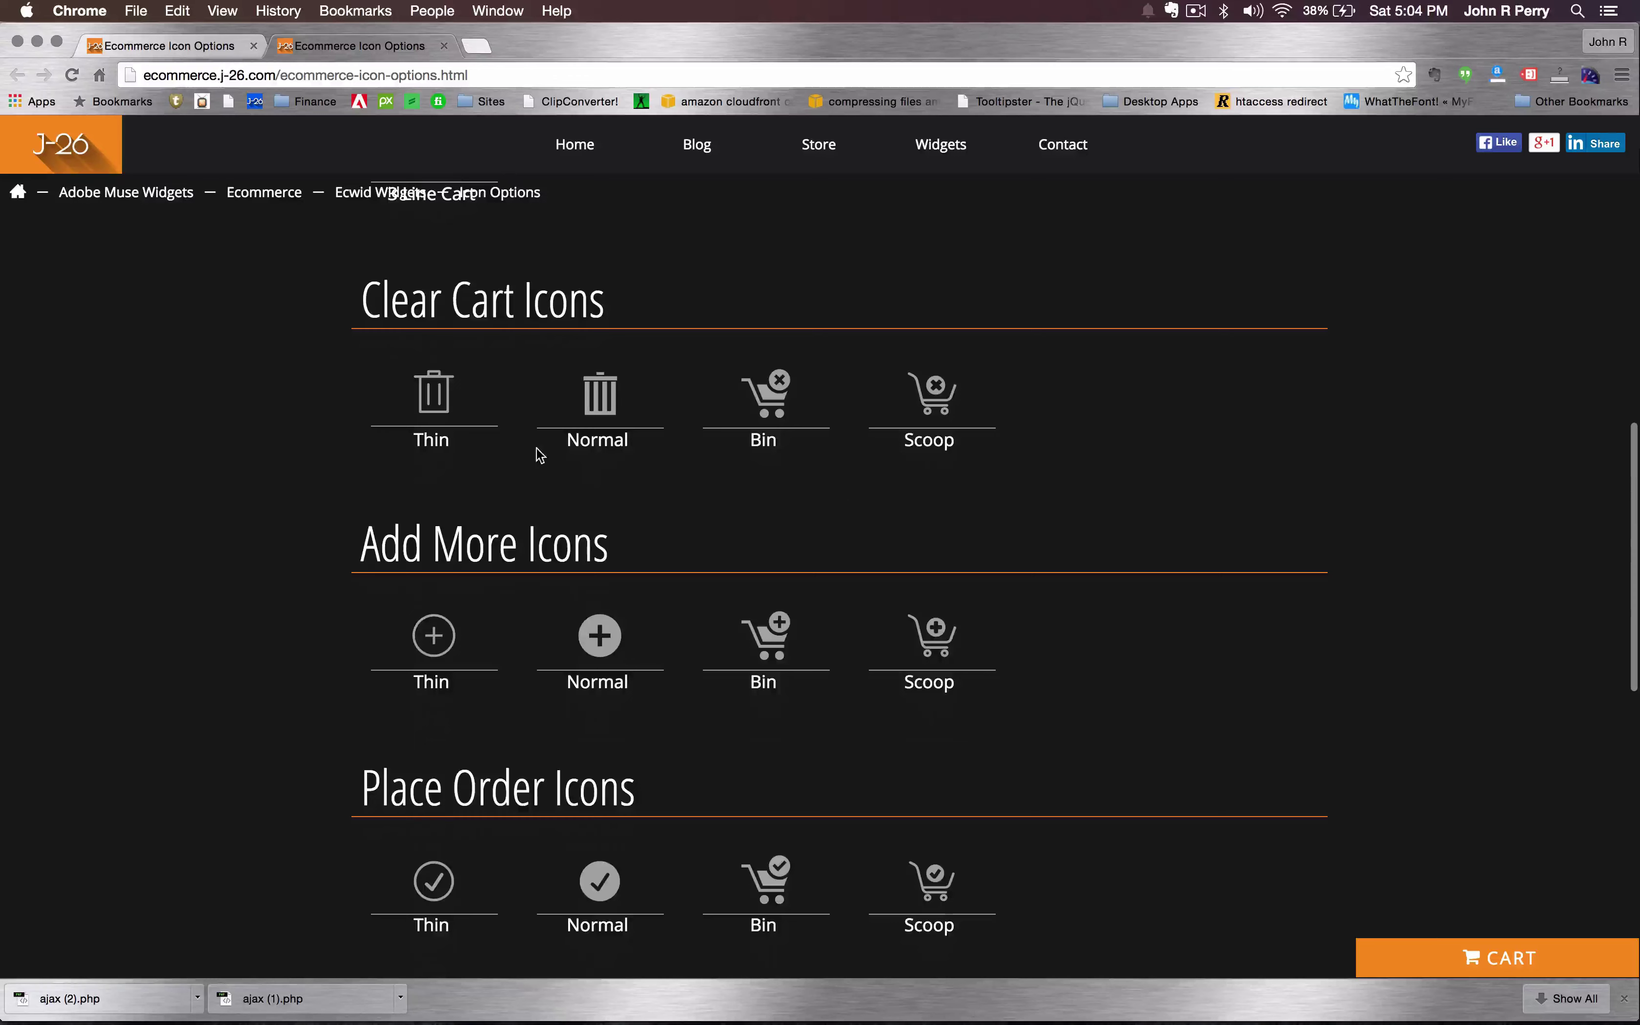
From Muse, open the Styling Add-On widget's options and follow 'Get stylesheet text' to the J-26 page
key("super+Tab")
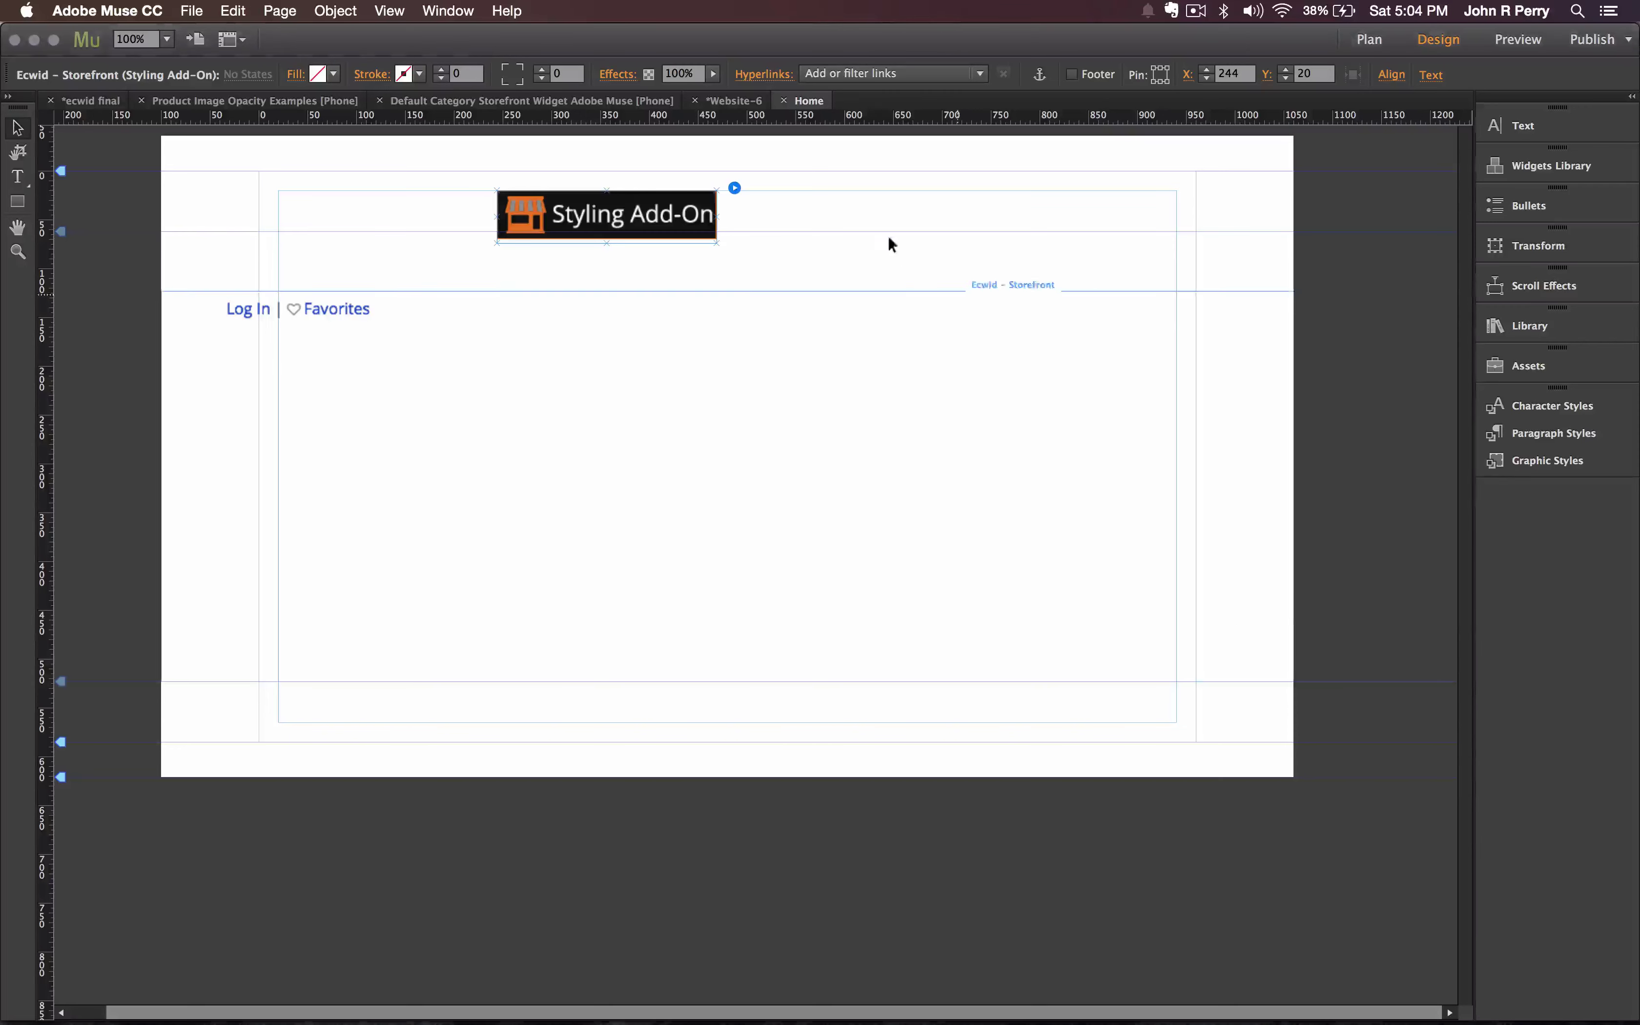
left_click(734, 189)
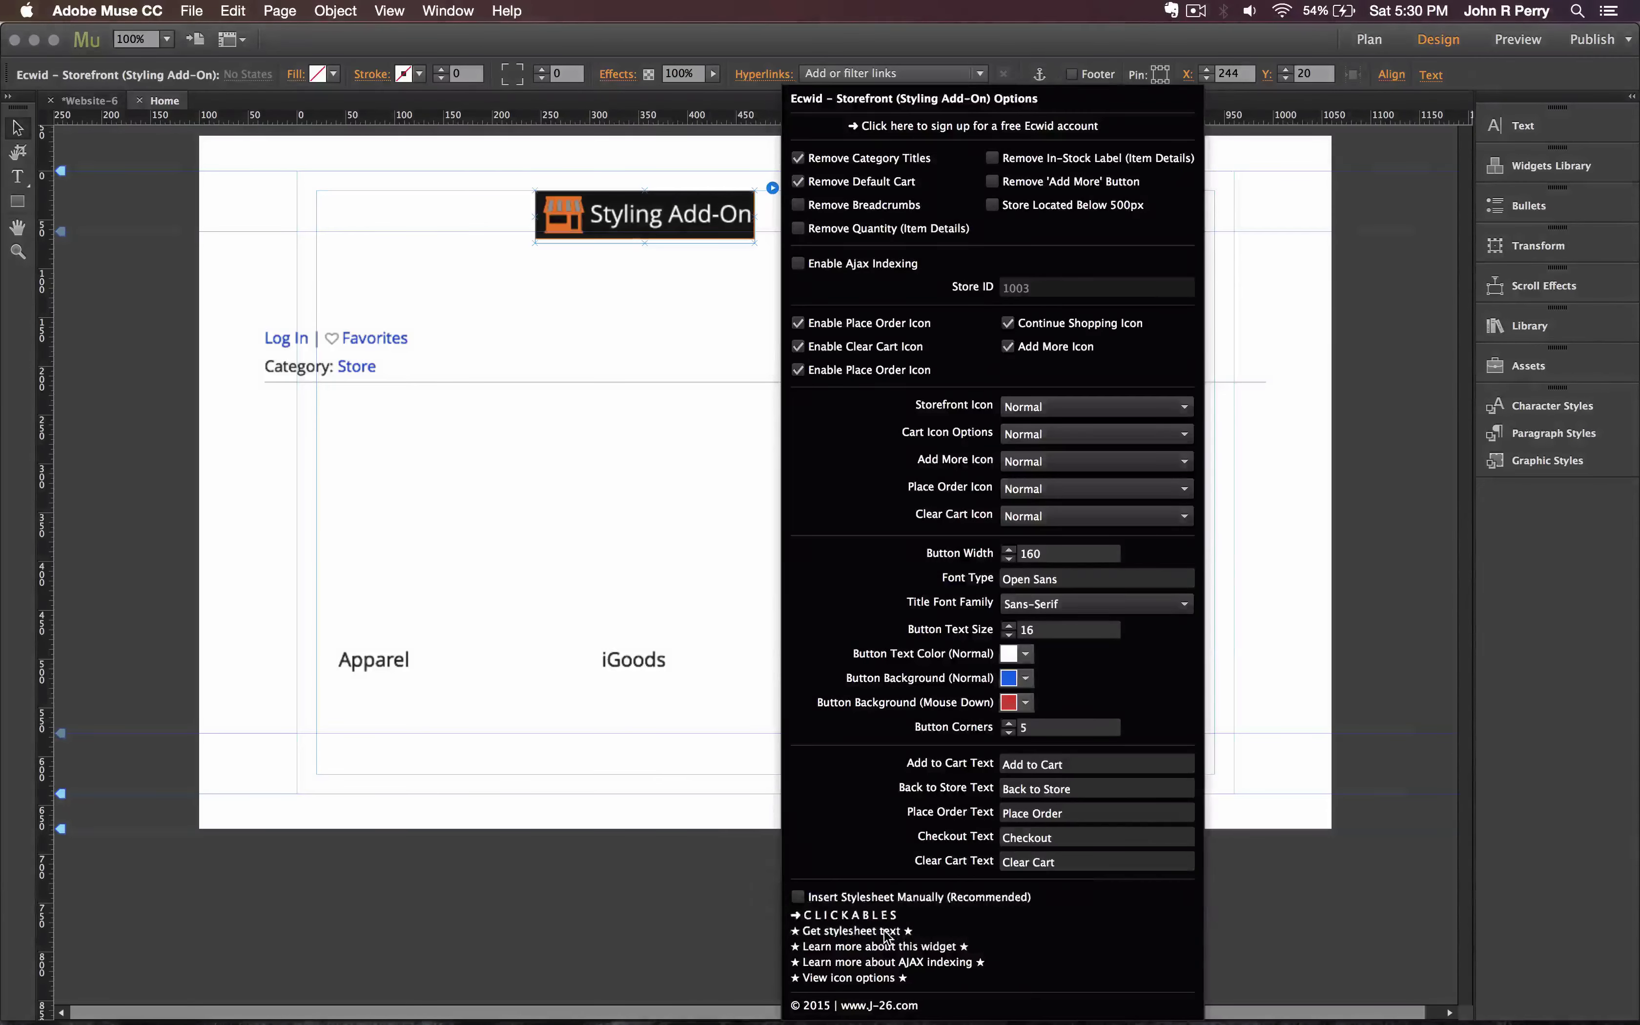
left_click(885, 933)
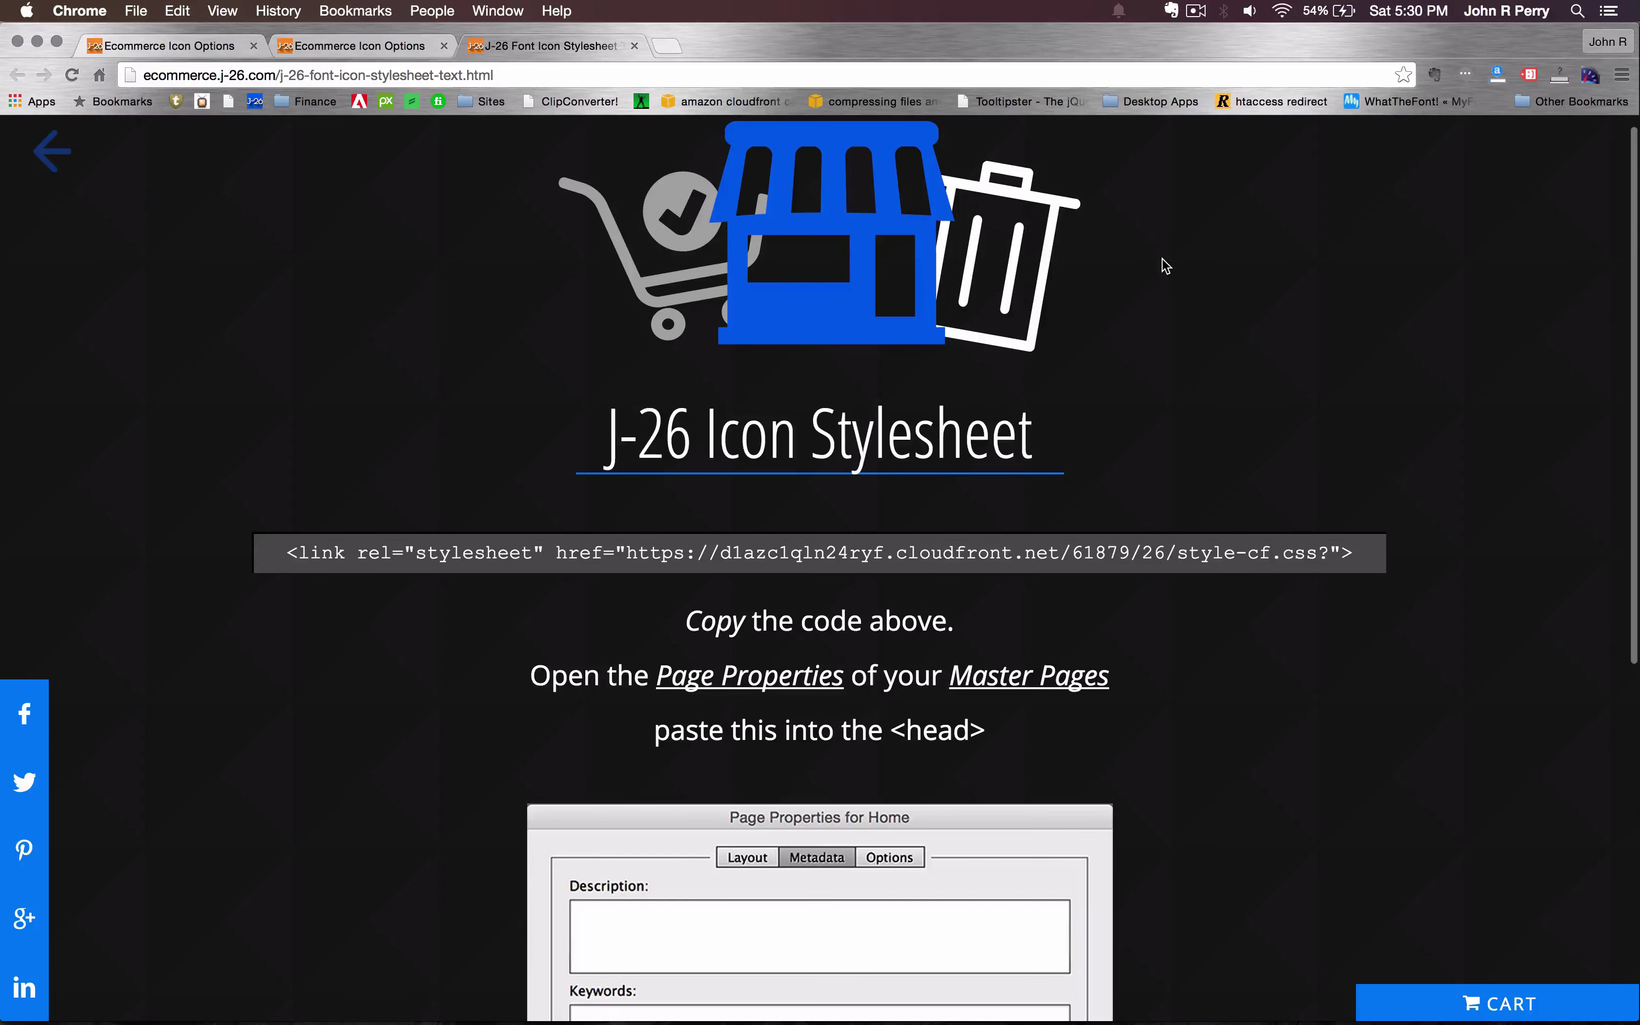
Copy the J-26 icon stylesheet link code and switch back to Adobe Muse
left_click(935, 541)
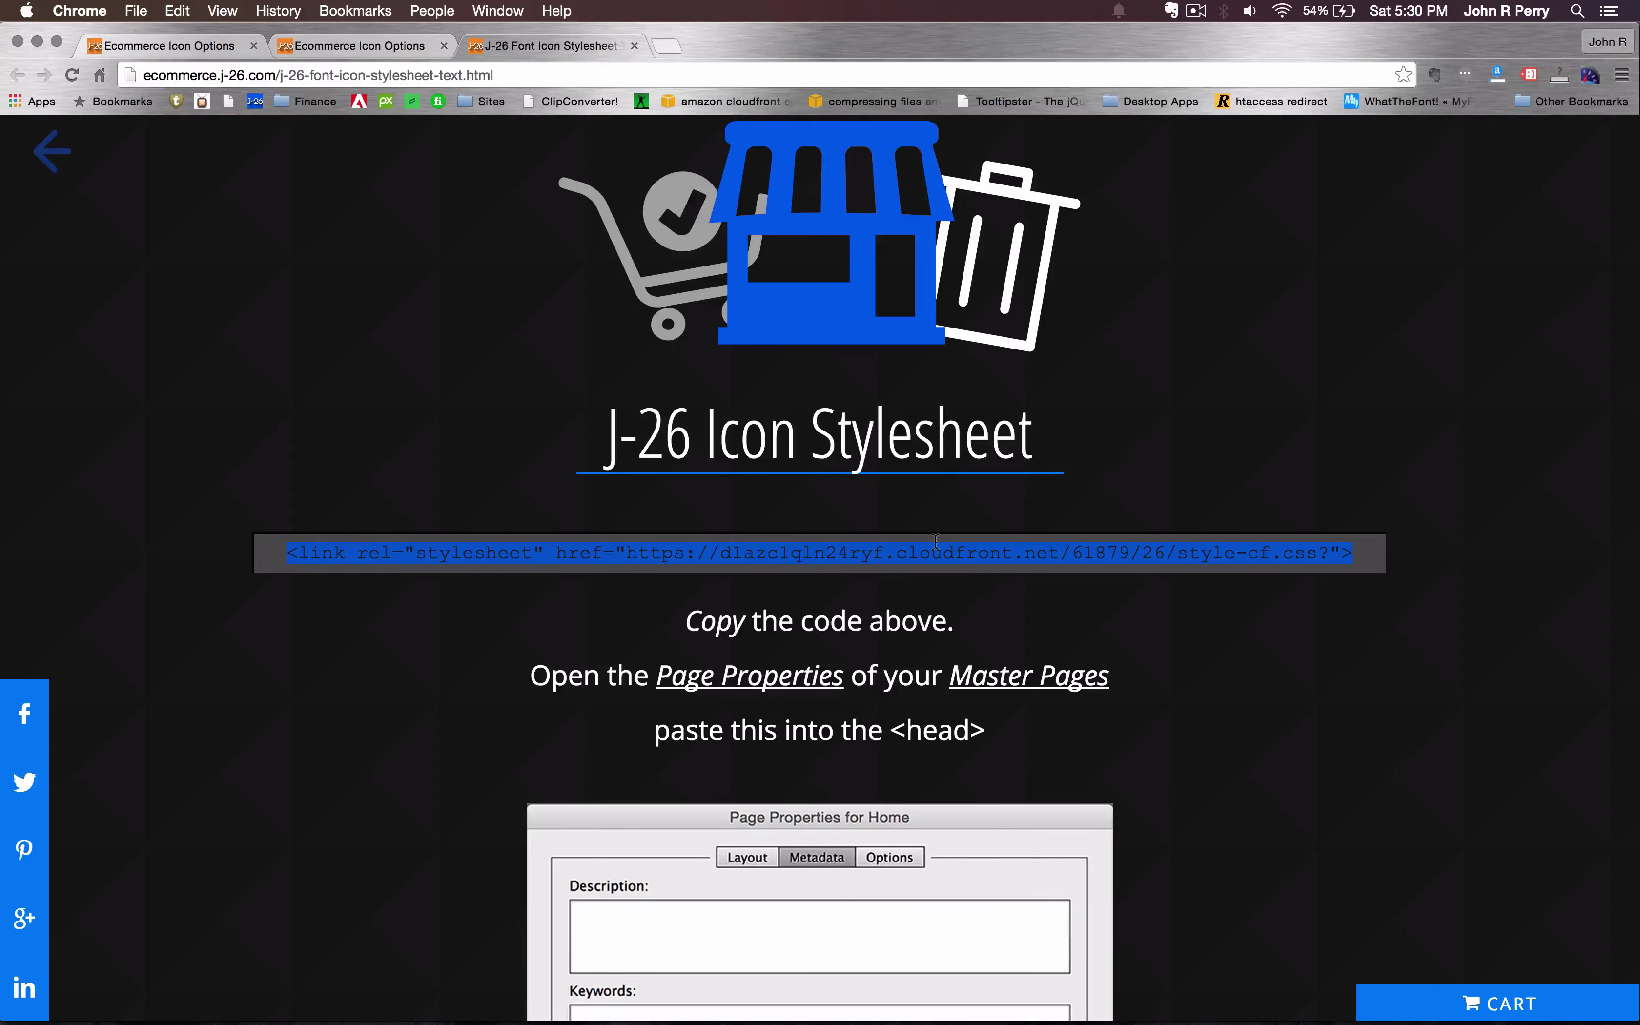
key("super+Tab")
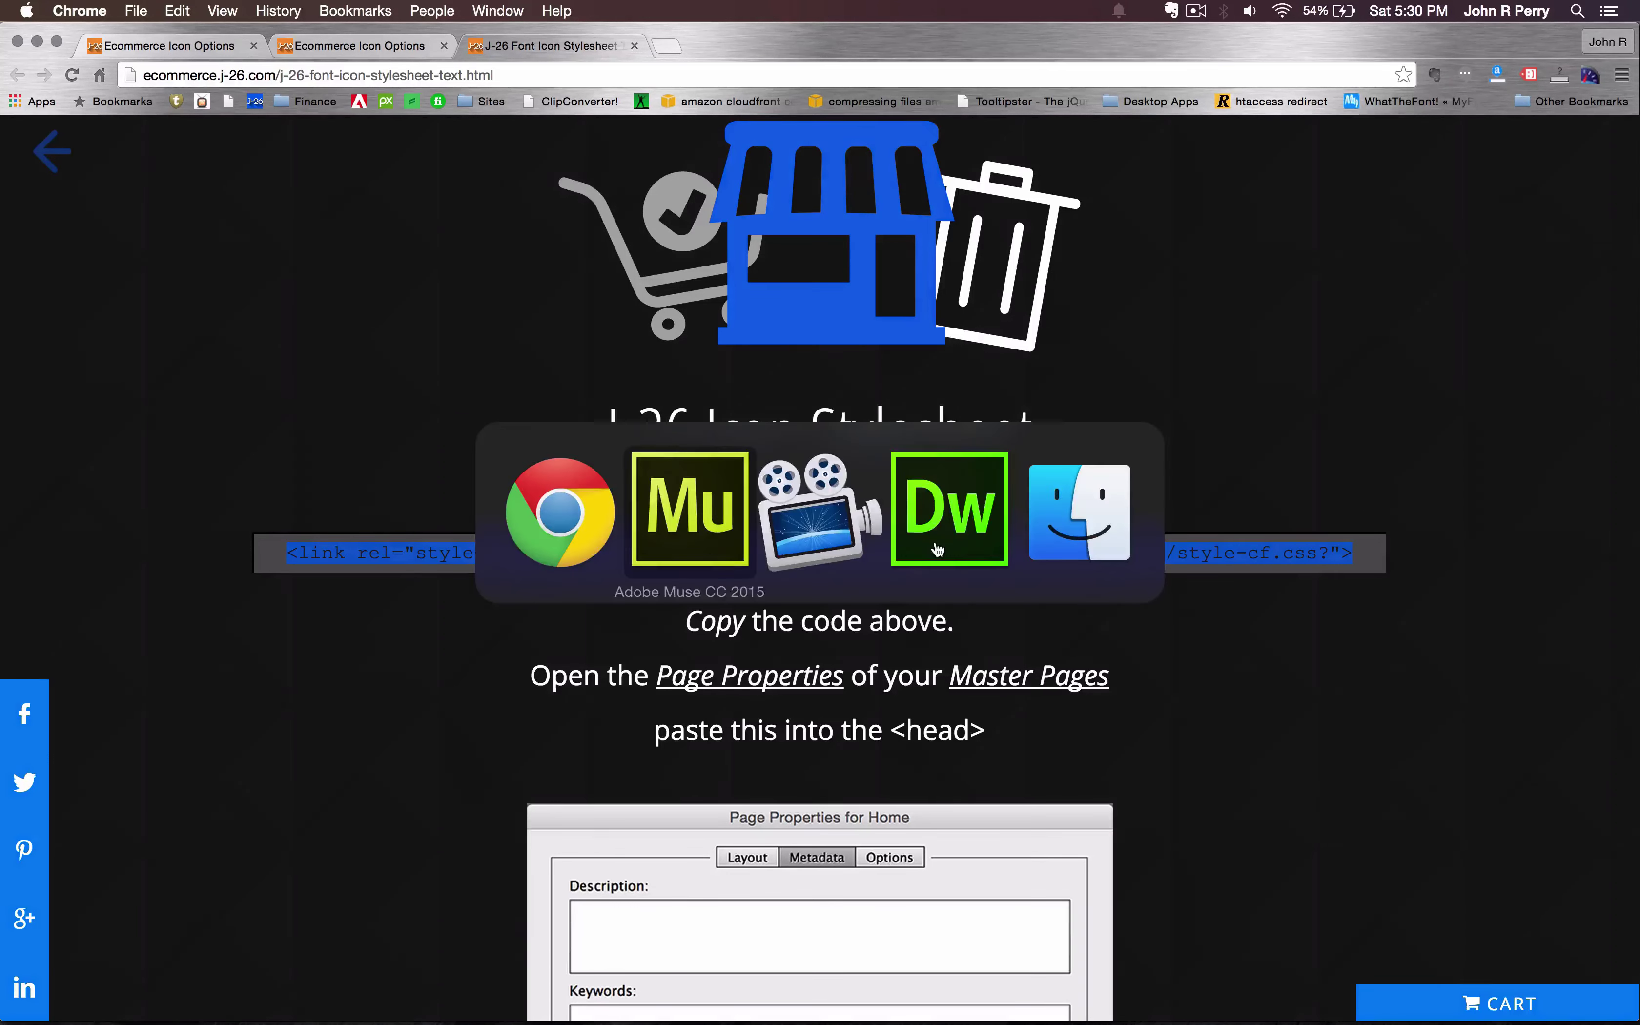
key("super+Tab")
Go to the 'A-Master' master page and open its Page Properties Metadata tab
key("super+shift+Tab")
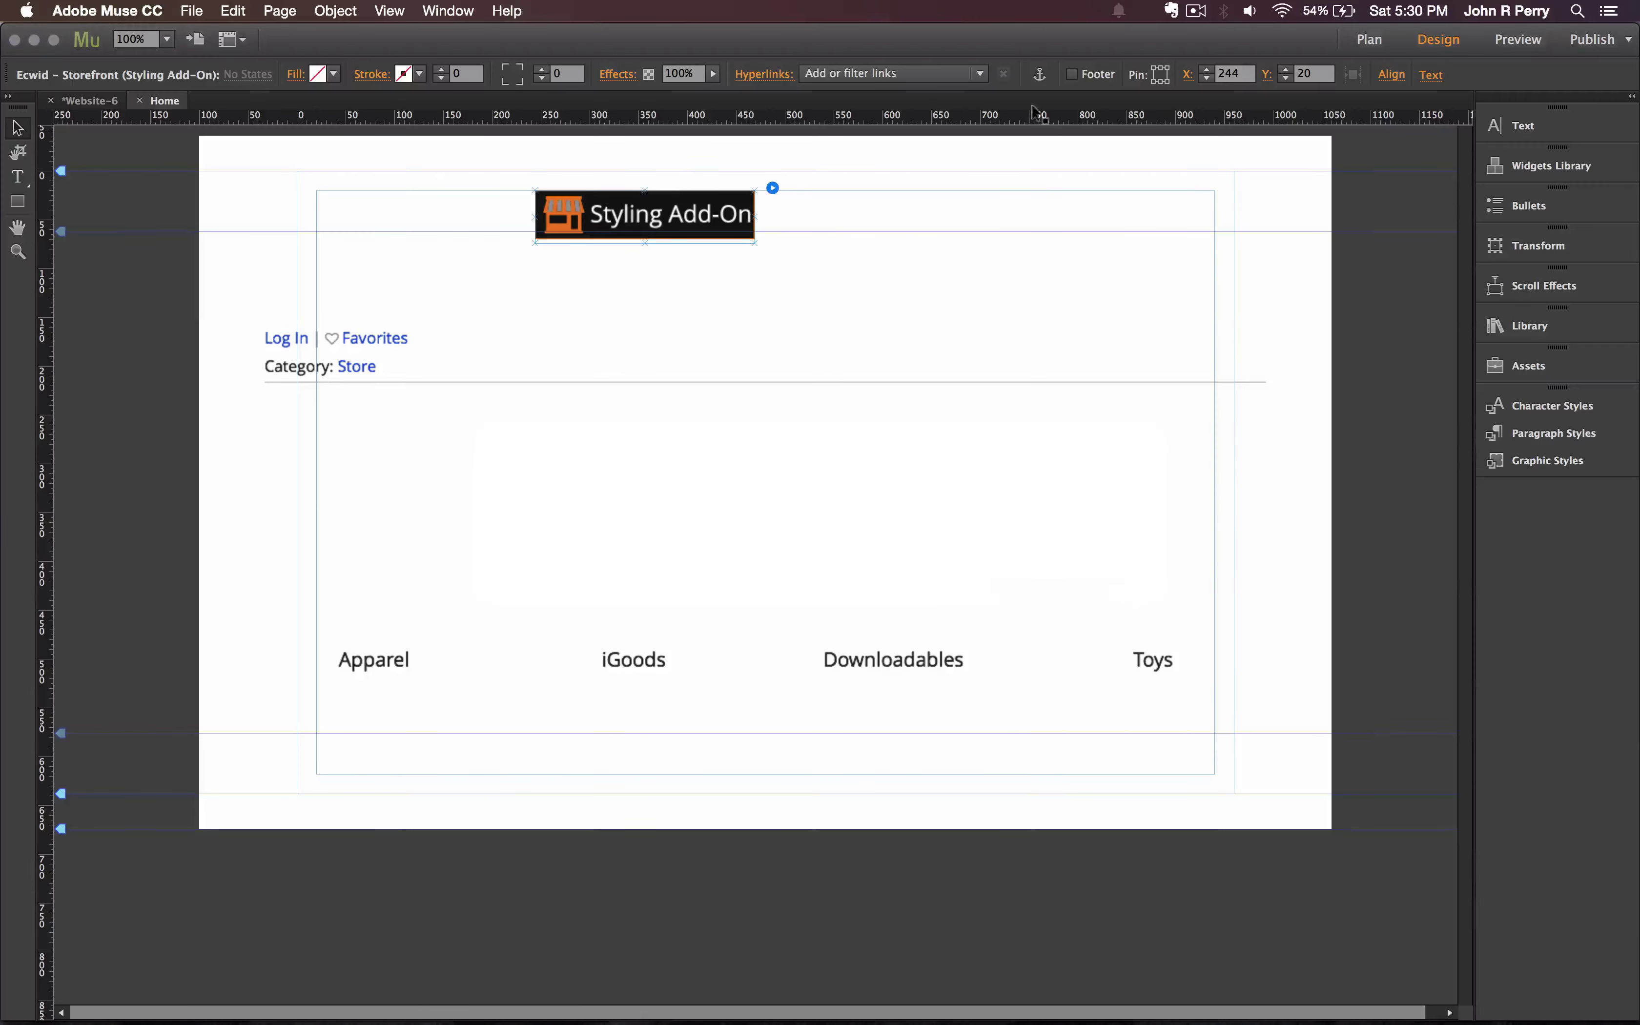
right_click(1033, 170)
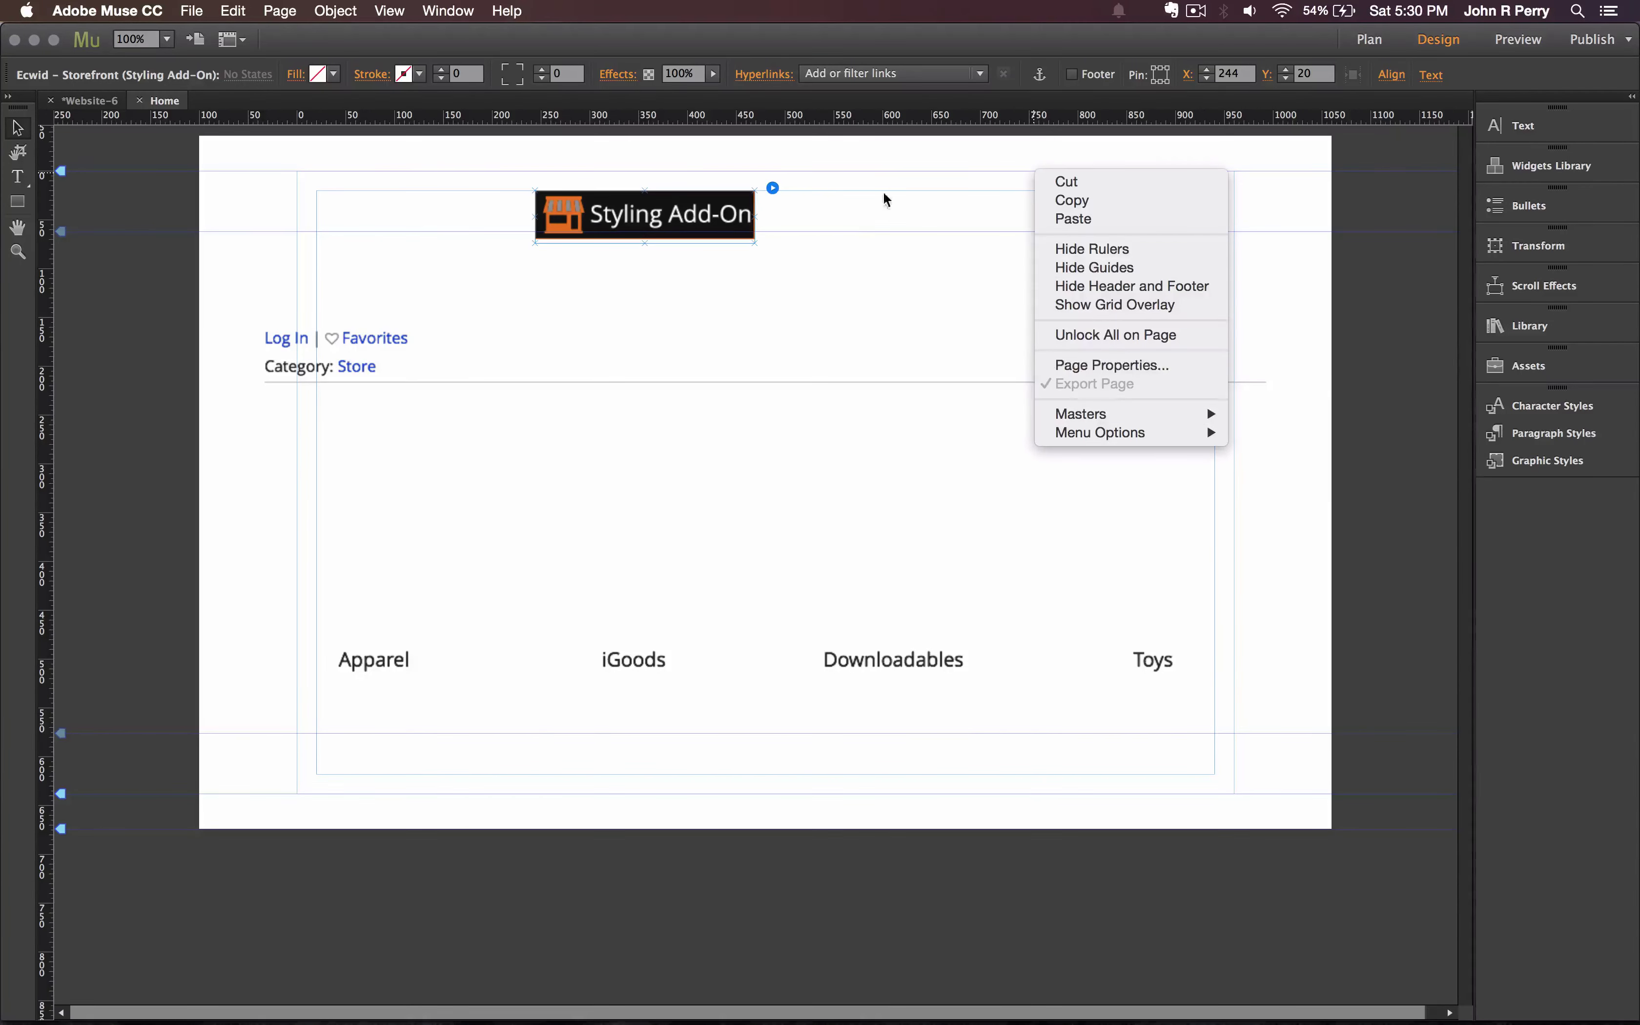
mouse_move(1081, 415)
left_click(1291, 473)
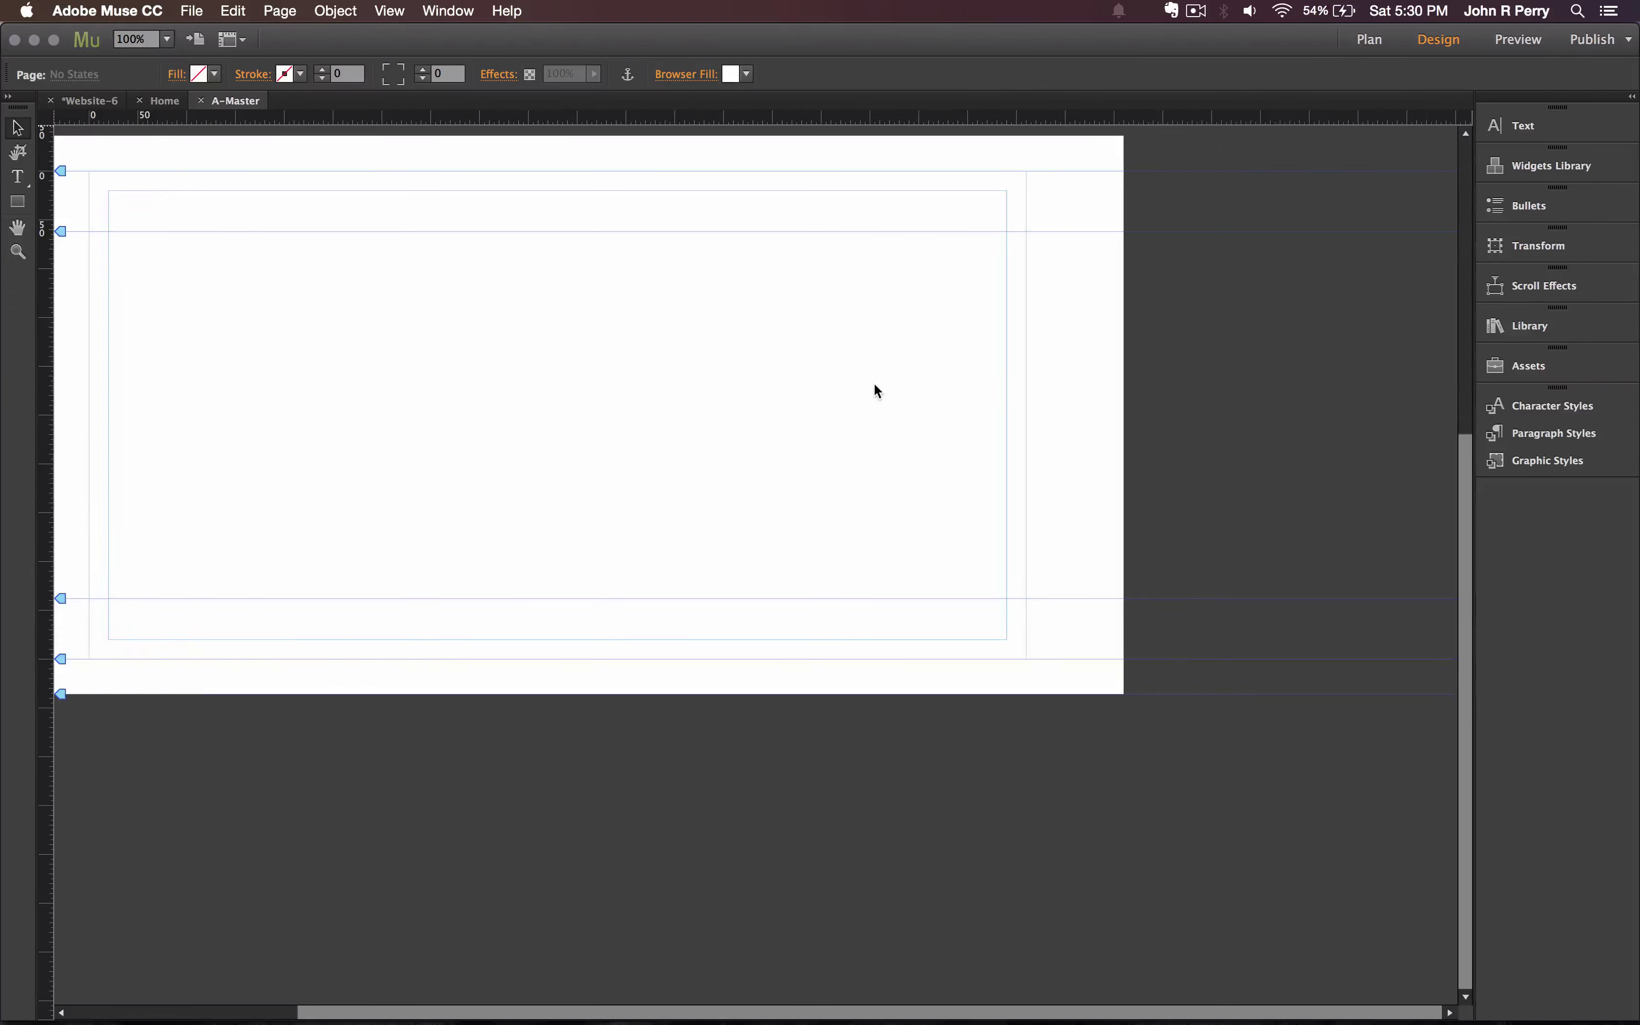
right_click(869, 378)
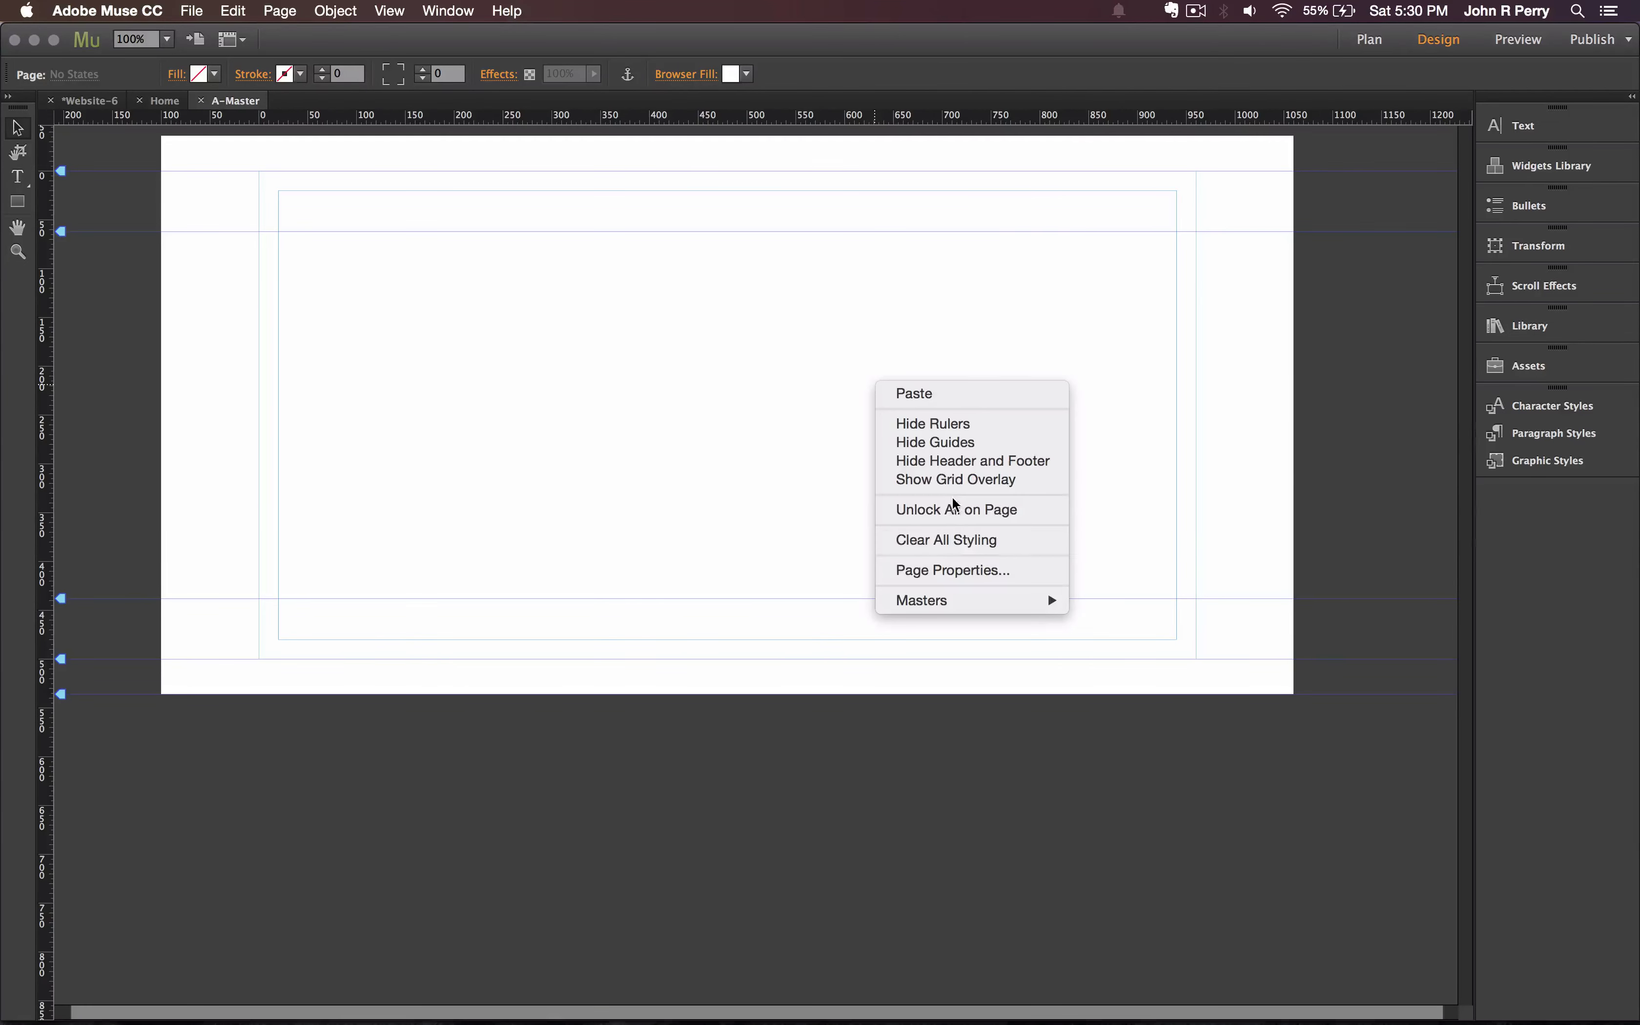
left_click(928, 570)
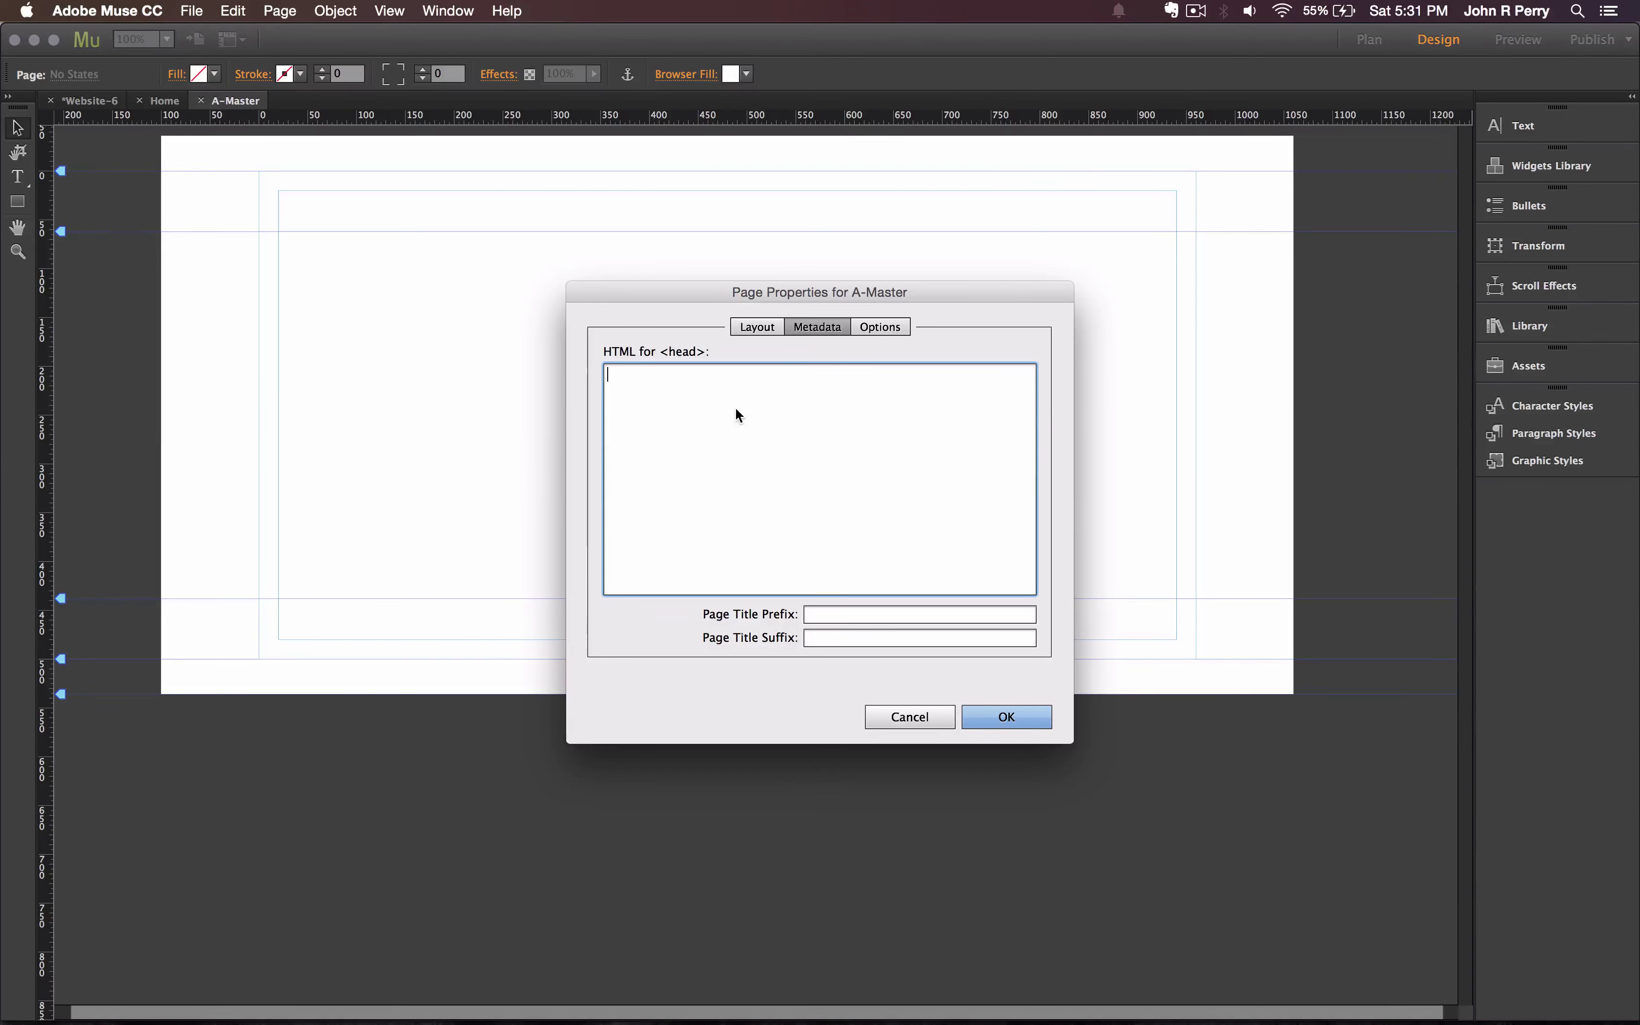
Paste the J-26 icon stylesheet link into the HTML for <head> field and confirm with OK
type("<link rel=\"stylesheet\" href=\"https://d1azc1qln24ryf.cloudfront.net/61879/26/style-cf.css?\">")
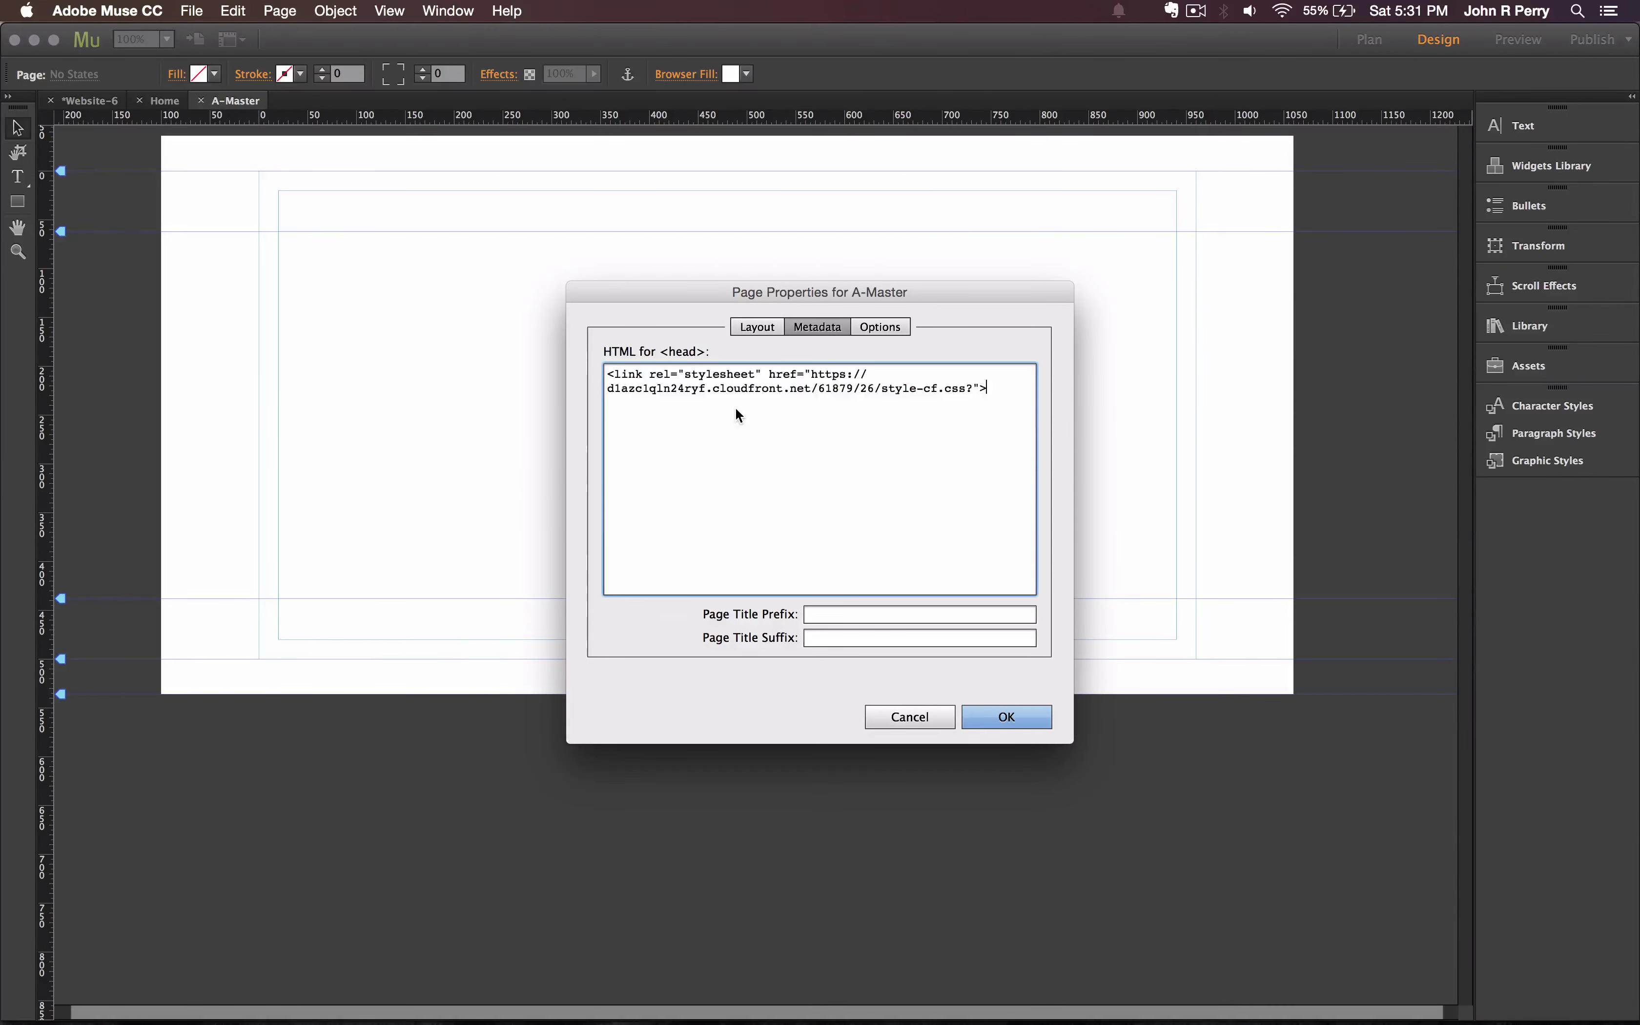
left_click(989, 714)
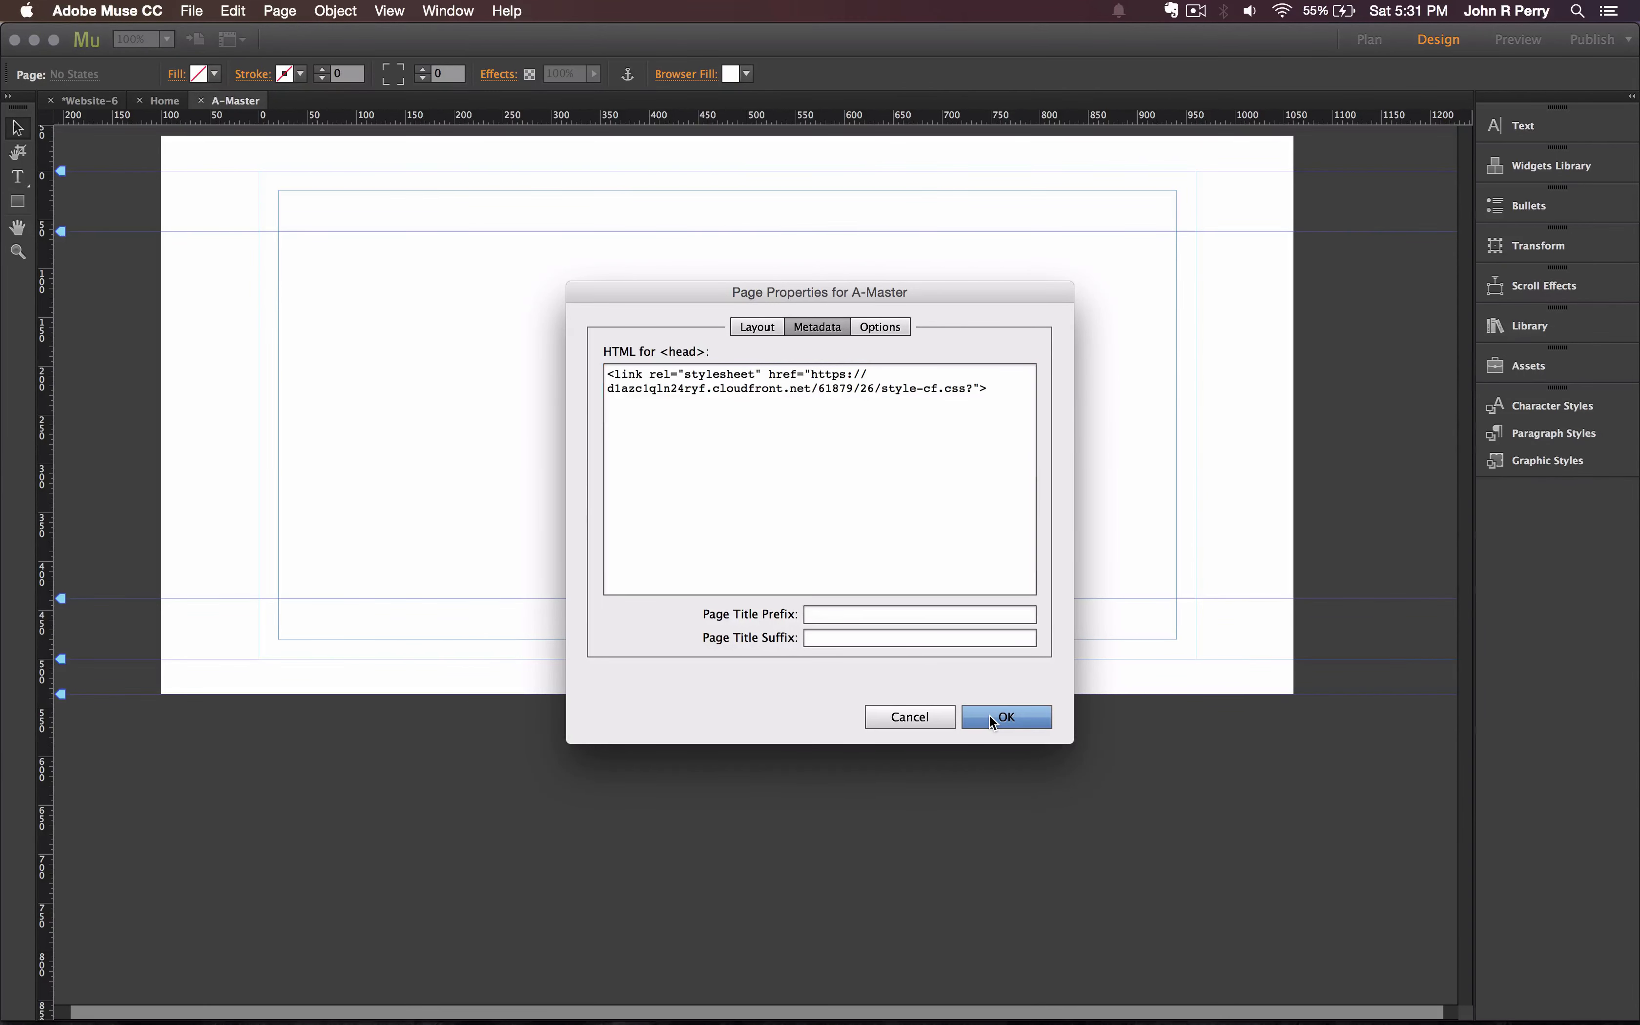